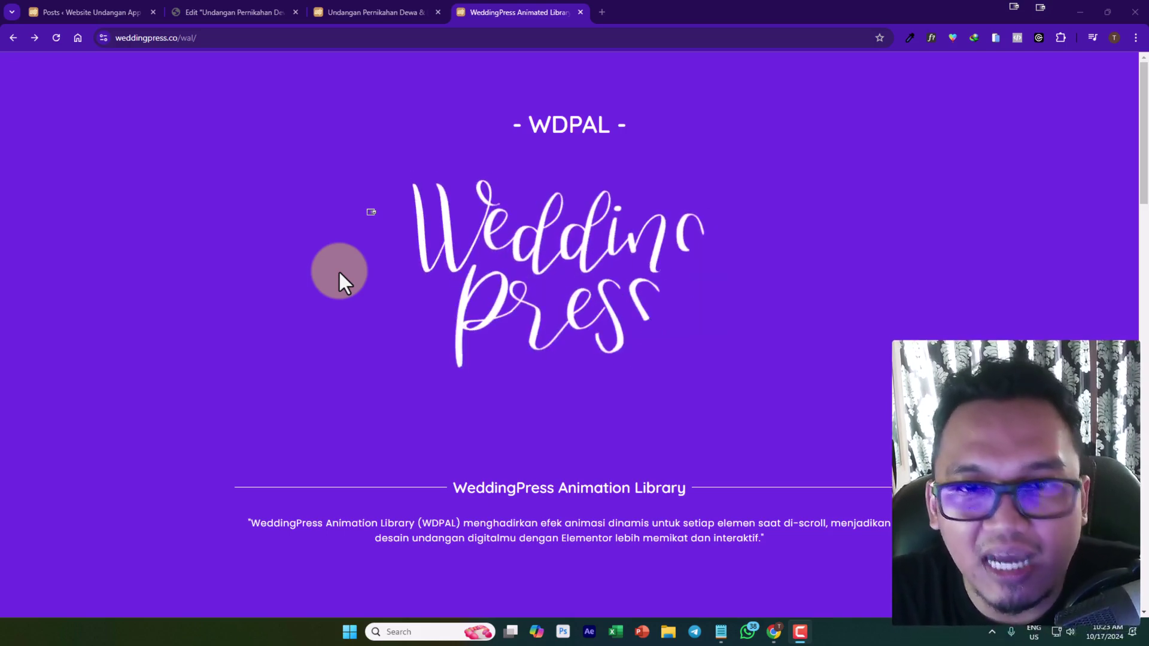
# Look through the WDPAL page's introduction down to the Fade-In effect card.
pyautogui.scroll(-2, 531, 384)
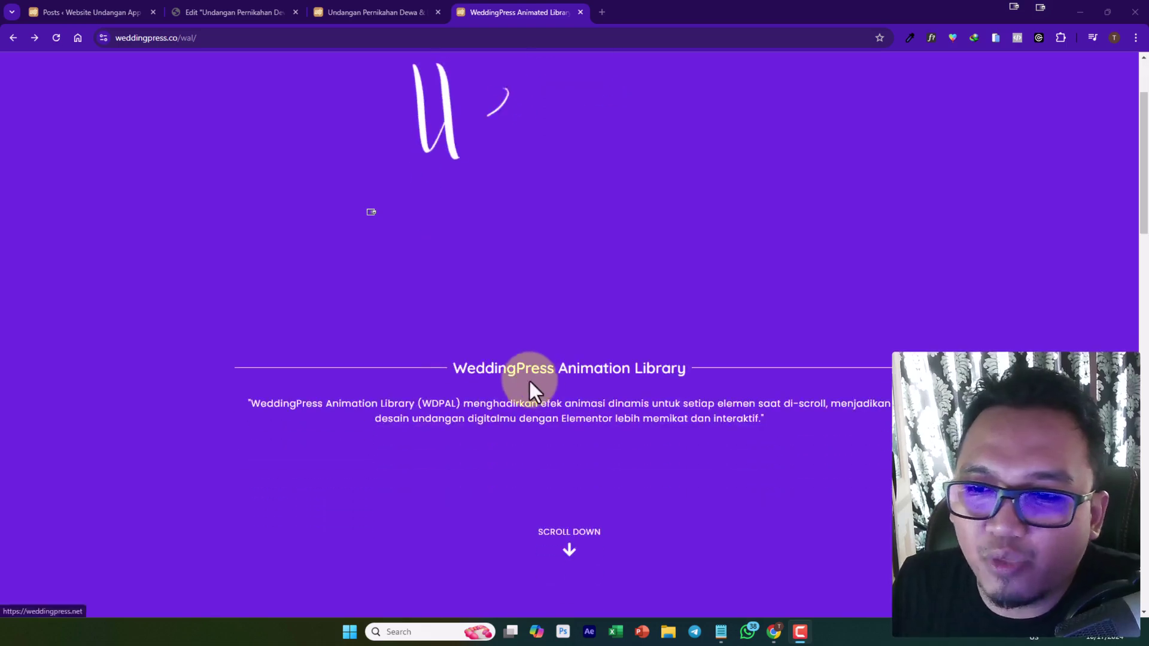
pyautogui.scroll(-1, 457, 371)
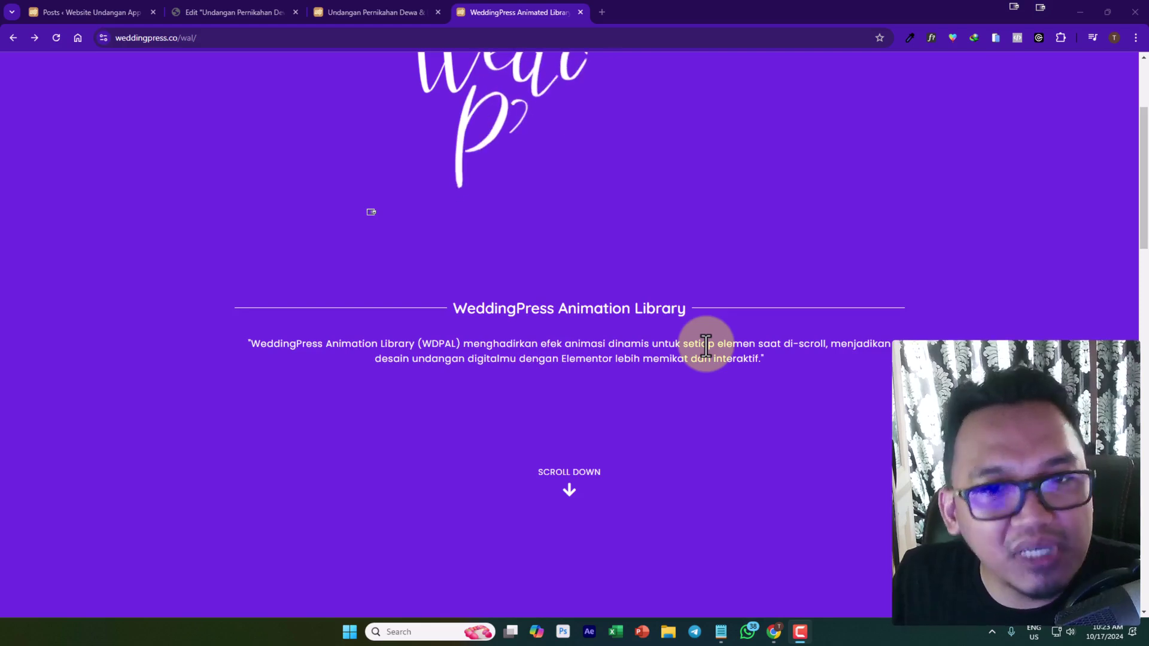
pyautogui.scroll(-1, 706, 344)
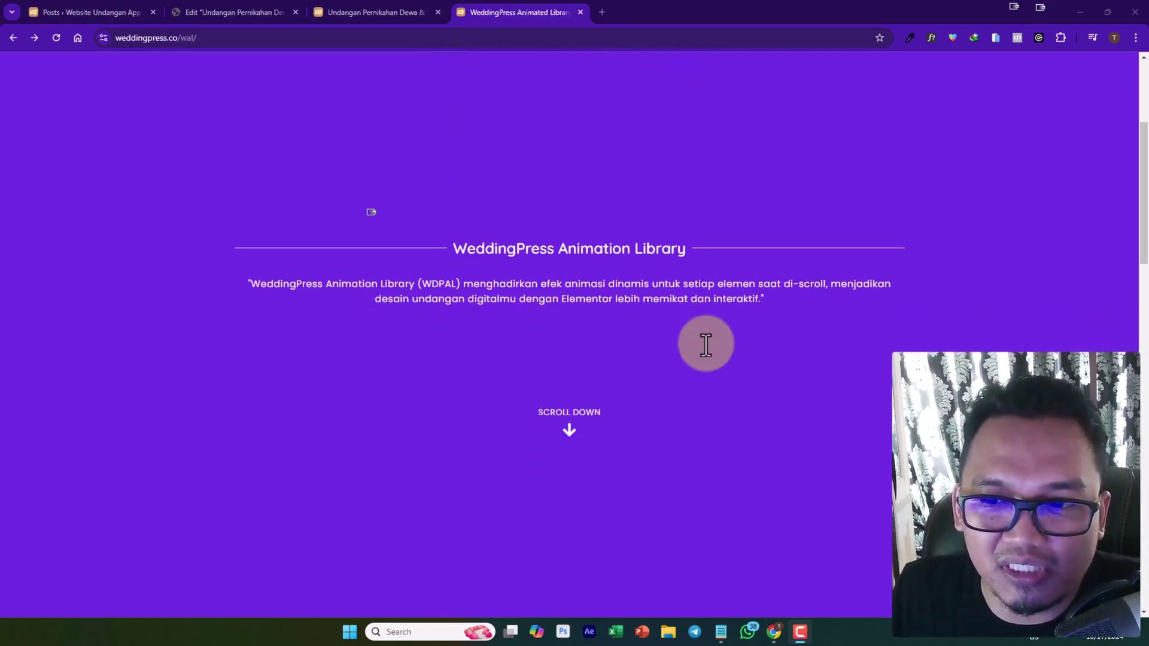
pyautogui.scroll(-4, 706, 345)
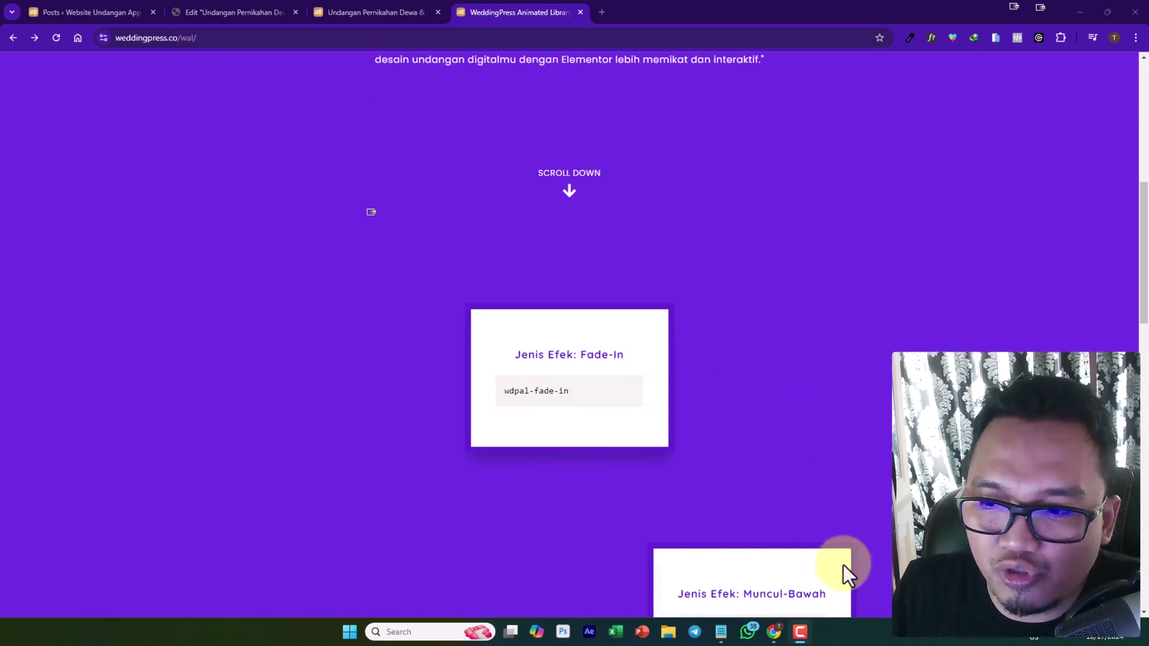
pyautogui.scroll(5, 846, 539)
pyautogui.scroll(-2, 885, 501)
pyautogui.scroll(-2, 885, 503)
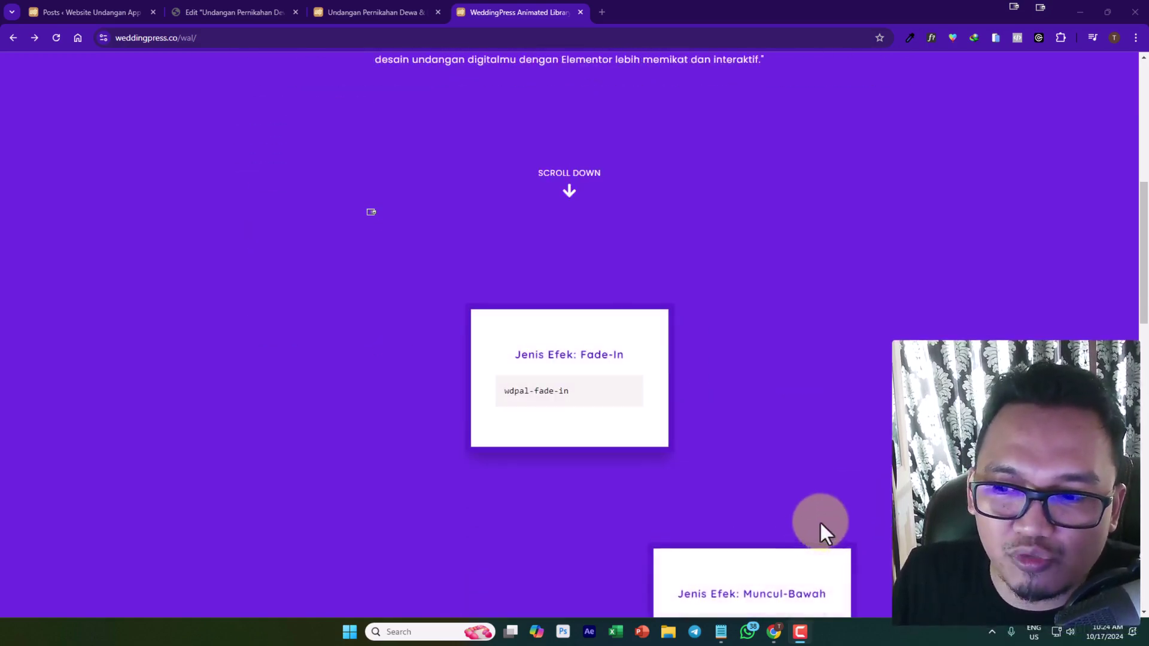
# Examine how the Fade-In, Muncul-Atas, Muncul-Bawah, Muncul-Kiri and Muncul-Kanan effect cards animate while moving through the page.
pyautogui.scroll(-4, 821, 532)
pyautogui.scroll(-2, 559, 443)
pyautogui.scroll(1, 431, 367)
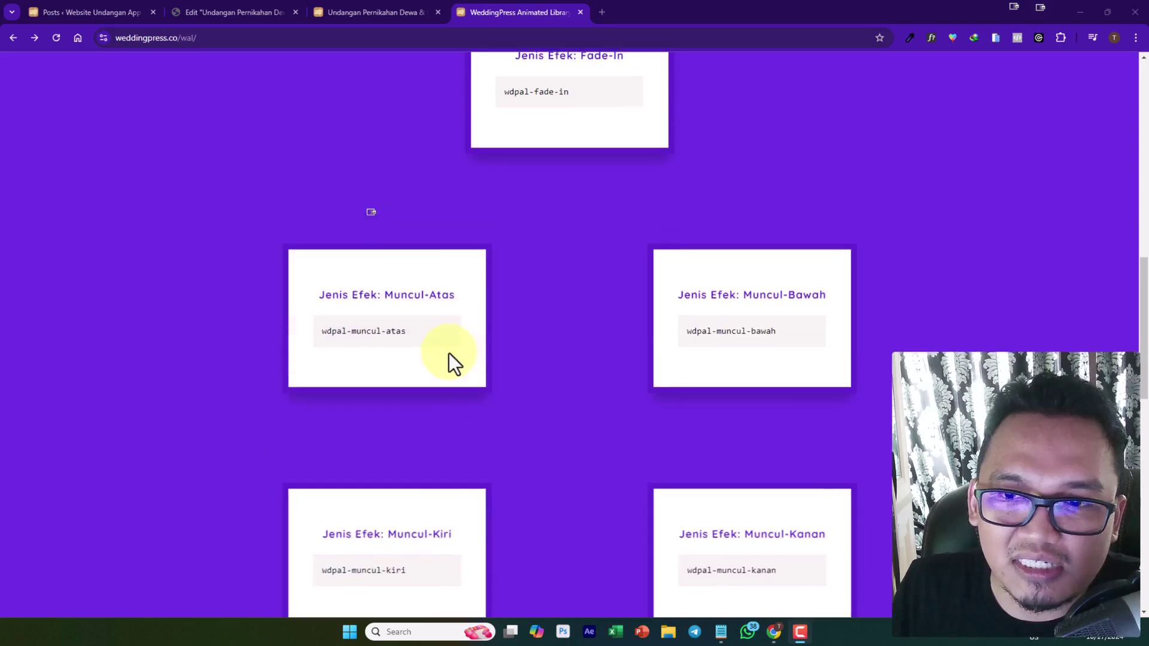
pyautogui.scroll(-2, 564, 354)
pyautogui.scroll(4, 547, 410)
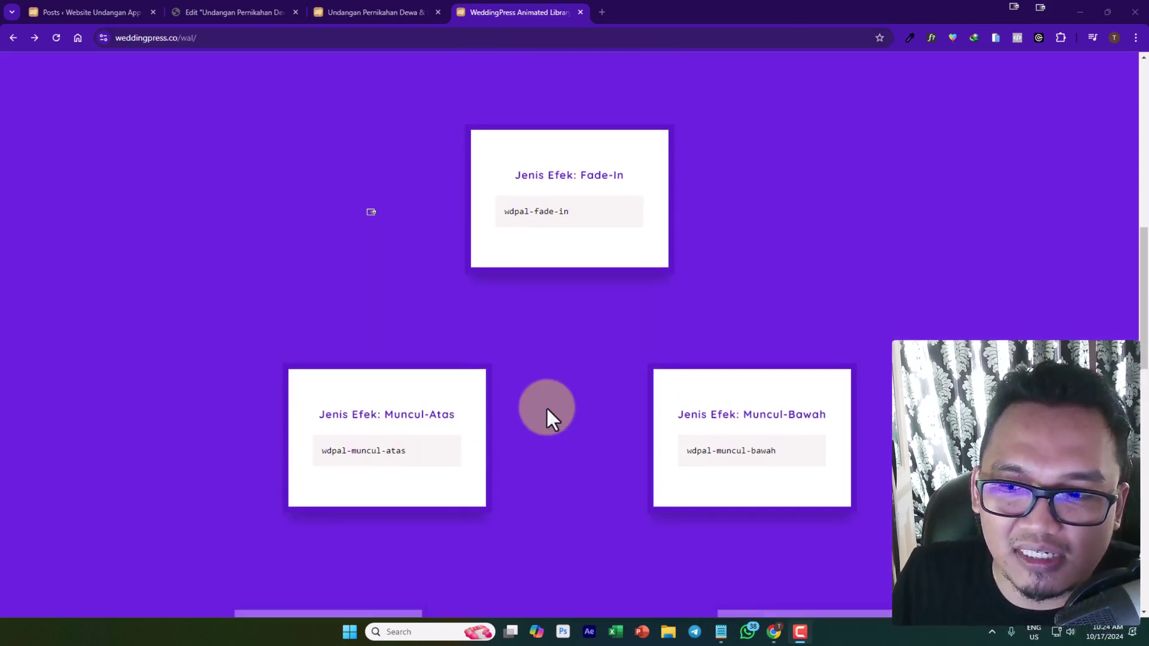
pyautogui.scroll(-4, 546, 409)
pyautogui.scroll(3, 547, 409)
pyautogui.scroll(-3, 546, 407)
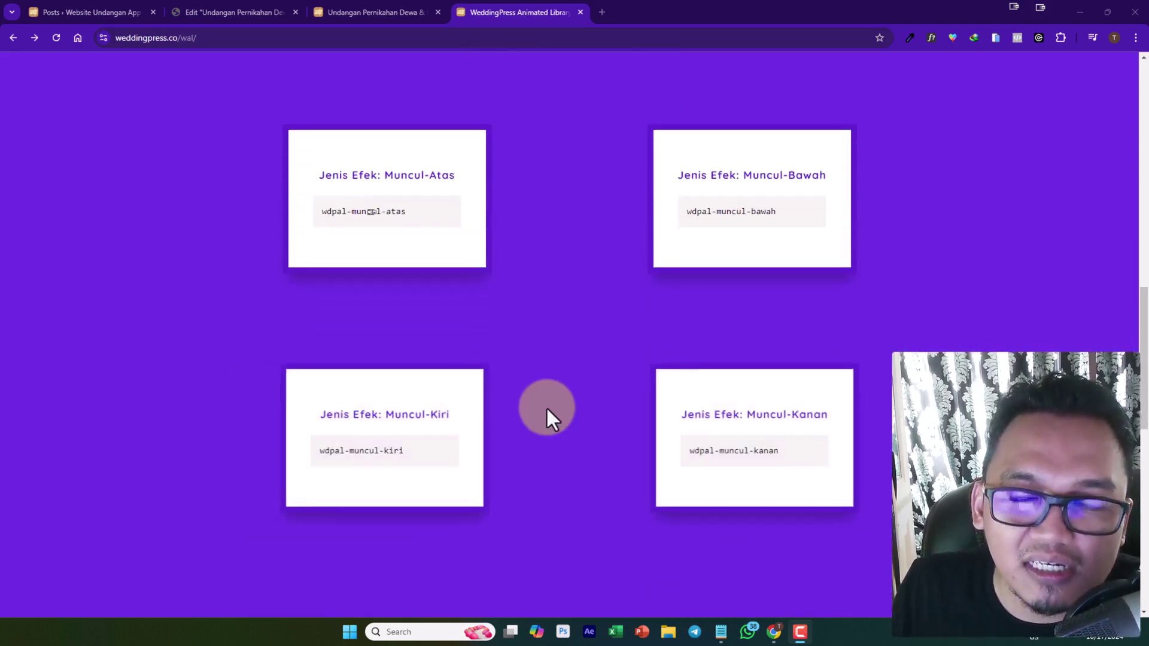
pyautogui.scroll(7, 547, 365)
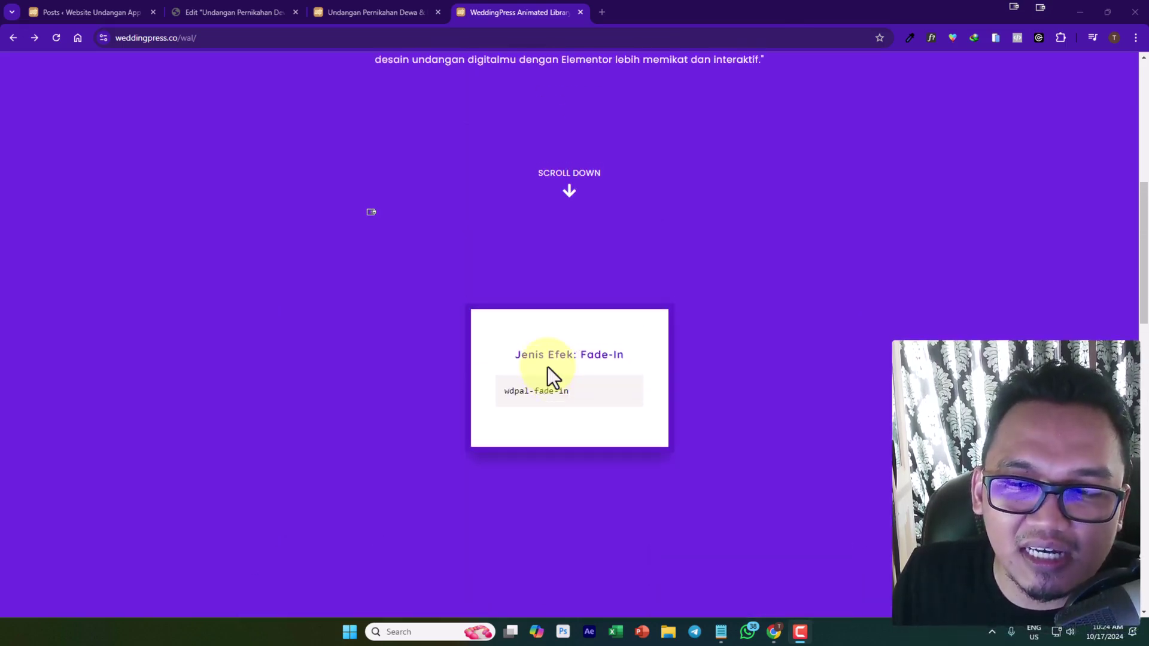
# Examine the Rotate-In, Flip-X, Flip-Y, Zoom-In and Zoom-Out effect cards and return to the page's beginning.
pyautogui.scroll(-12, 547, 368)
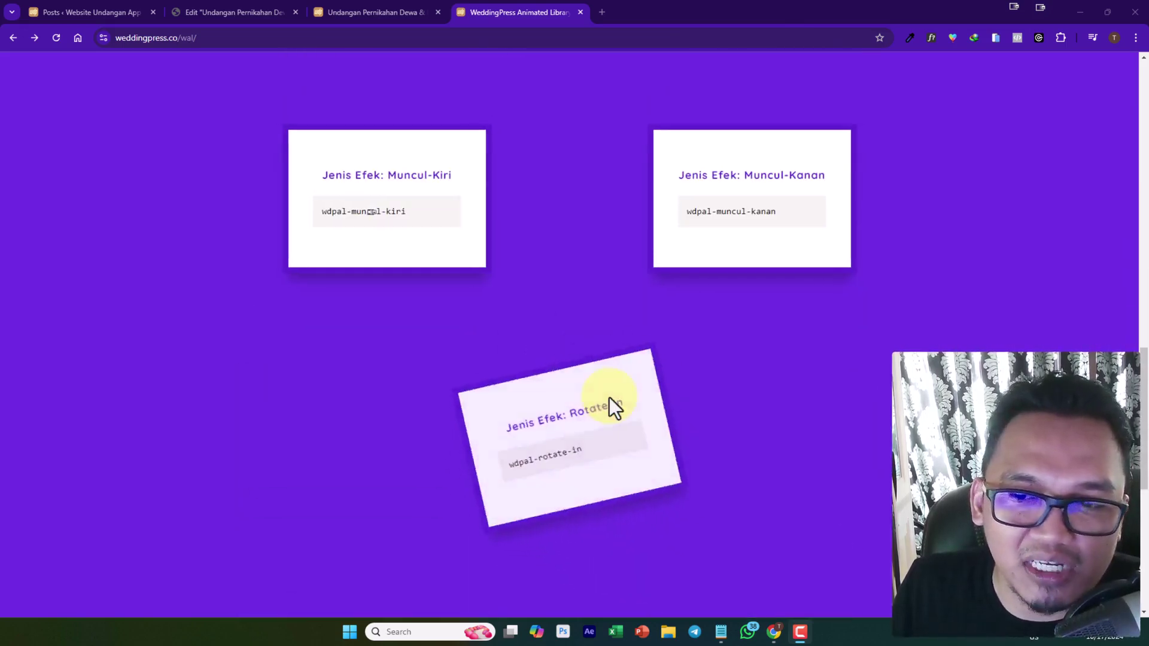
pyautogui.scroll(-4, 757, 397)
pyautogui.scroll(-2, 635, 392)
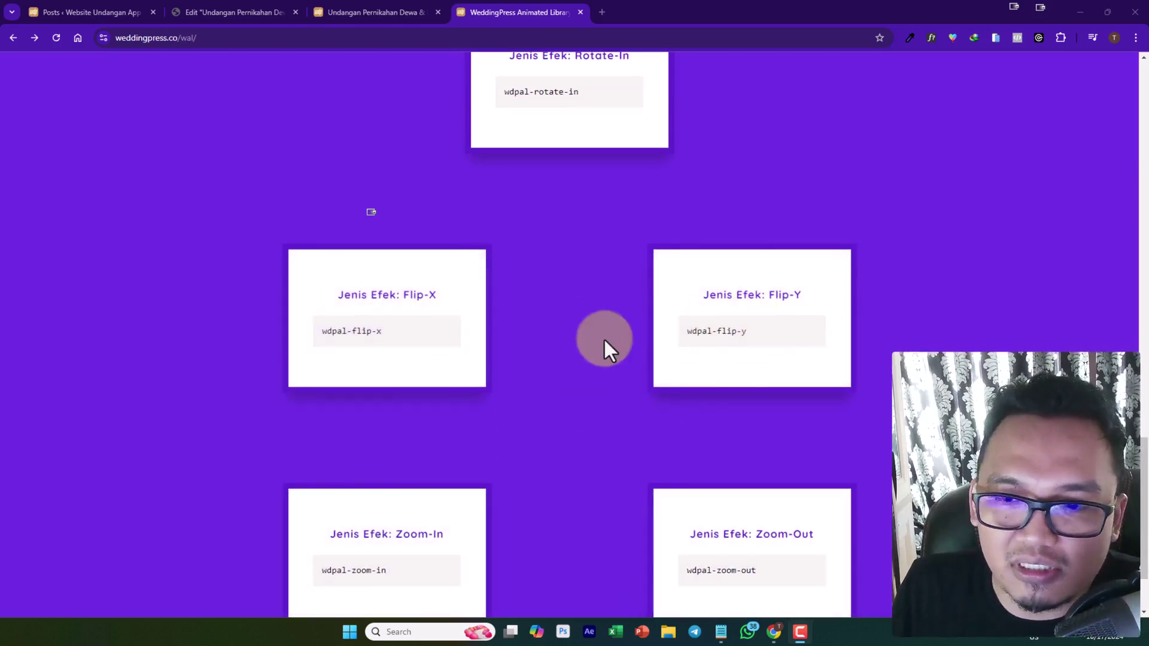
pyautogui.scroll(4, 605, 338)
pyautogui.scroll(-5, 580, 406)
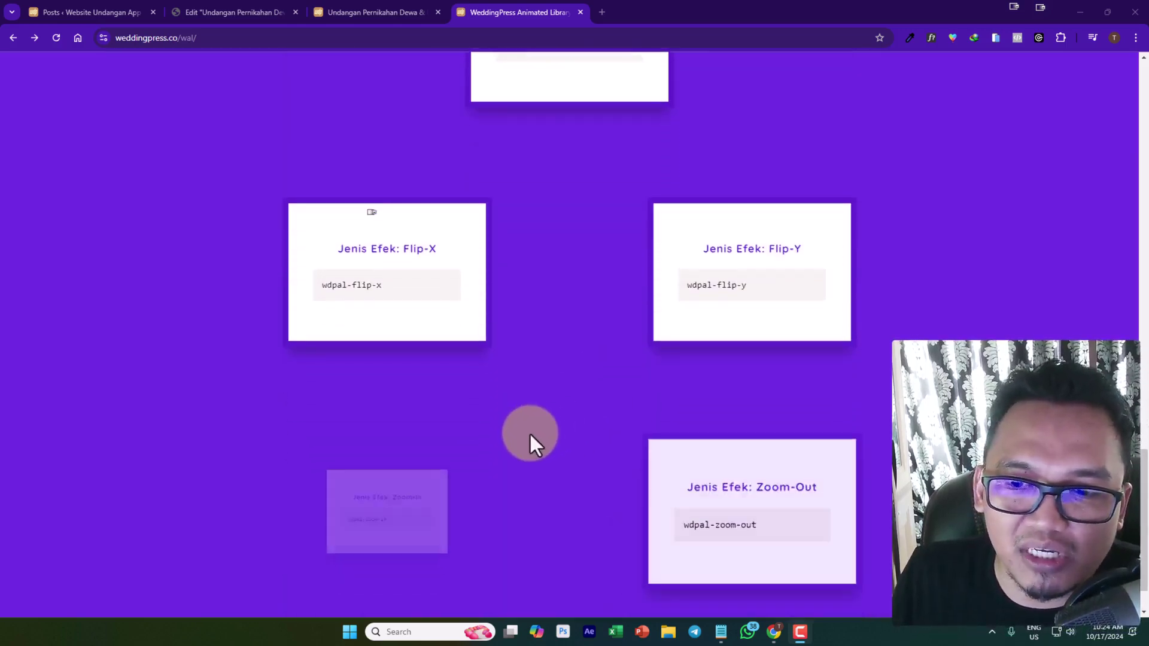
pyautogui.scroll(-1, 529, 432)
pyautogui.scroll(16, 569, 418)
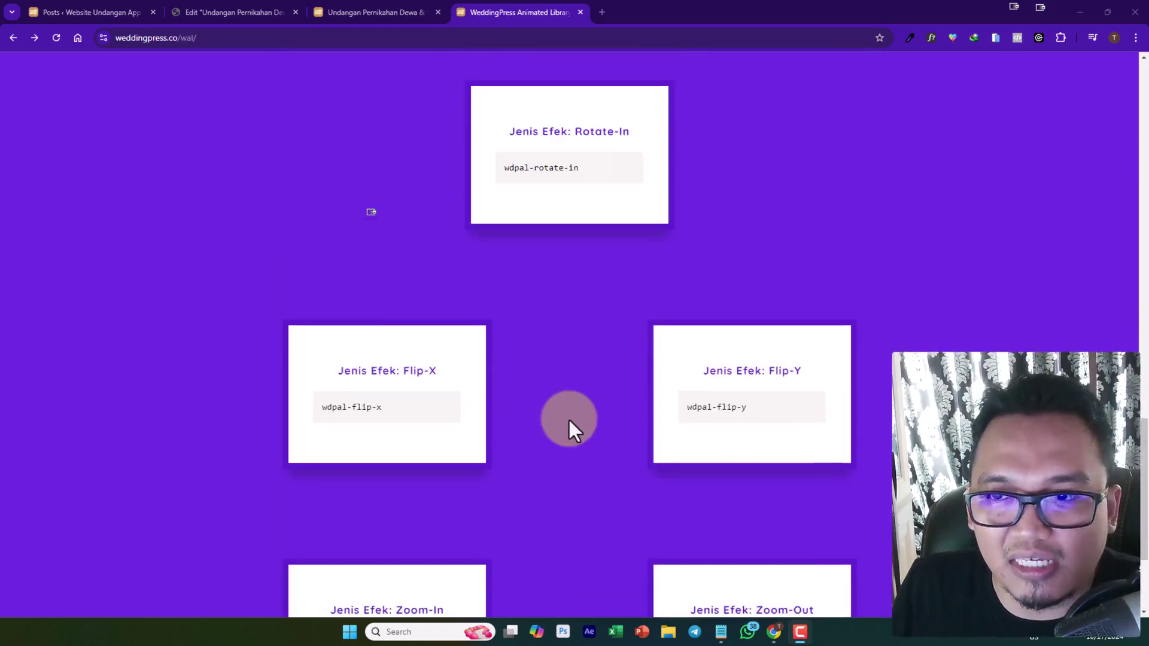
pyautogui.scroll(11, 569, 418)
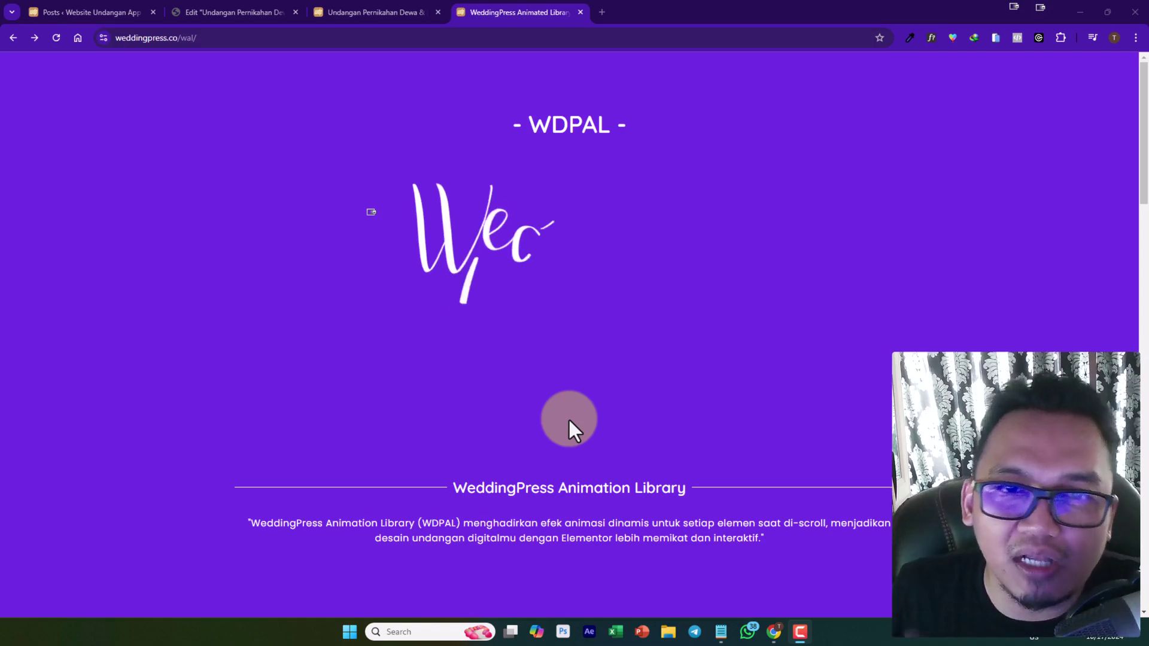
# Switch to the Elementor editor of the invitation and open the Entrance Animation choices for the Acara Resepsi inner section.
pyautogui.click(390, 11)
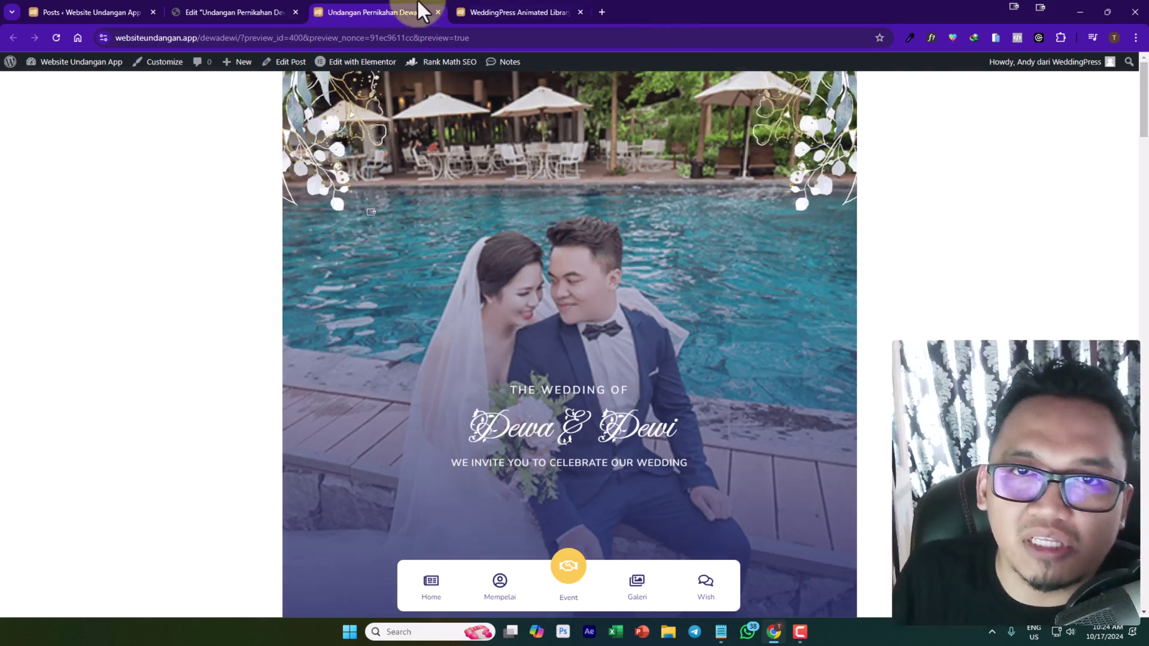
pyautogui.click(237, 12)
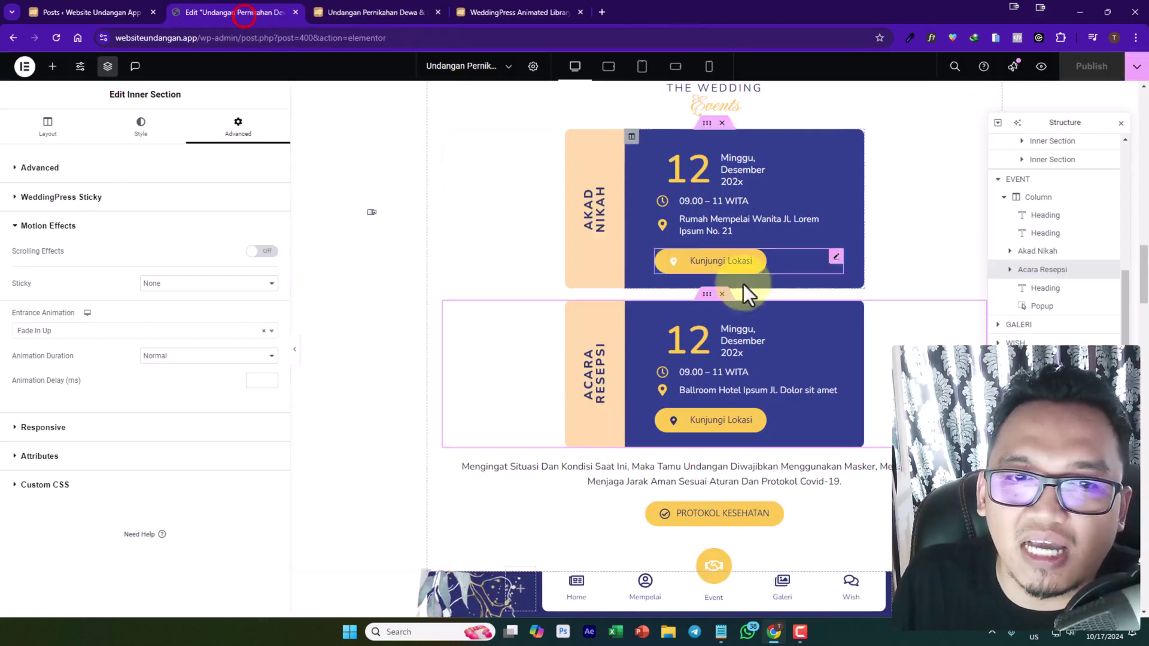
pyautogui.click(61, 336)
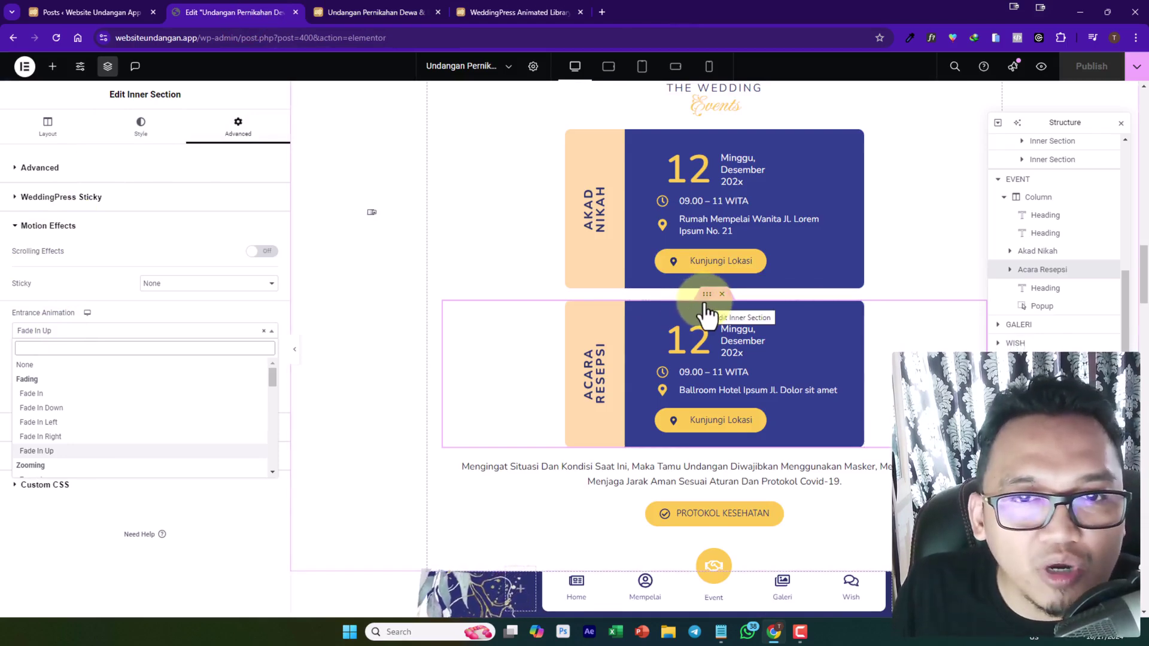
# Examine the element animations in the wedding invitation preview, from the cover through the couple profiles to the event cards.
pyautogui.click(394, 12)
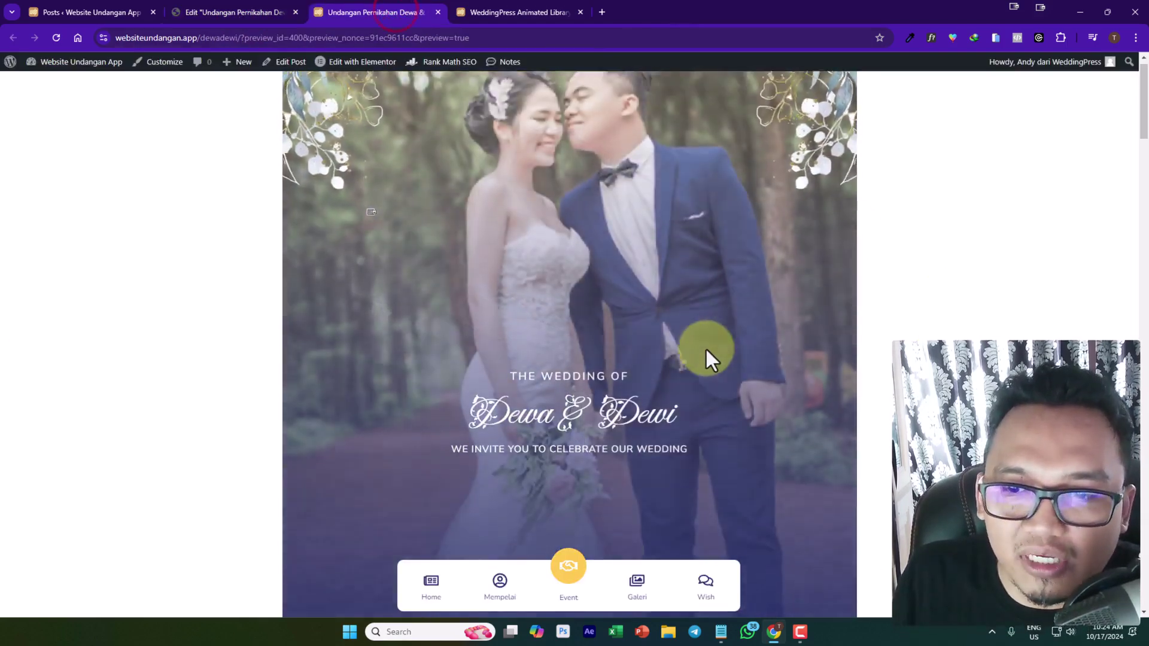
pyautogui.scroll(-4, 705, 348)
pyautogui.scroll(-7, 704, 338)
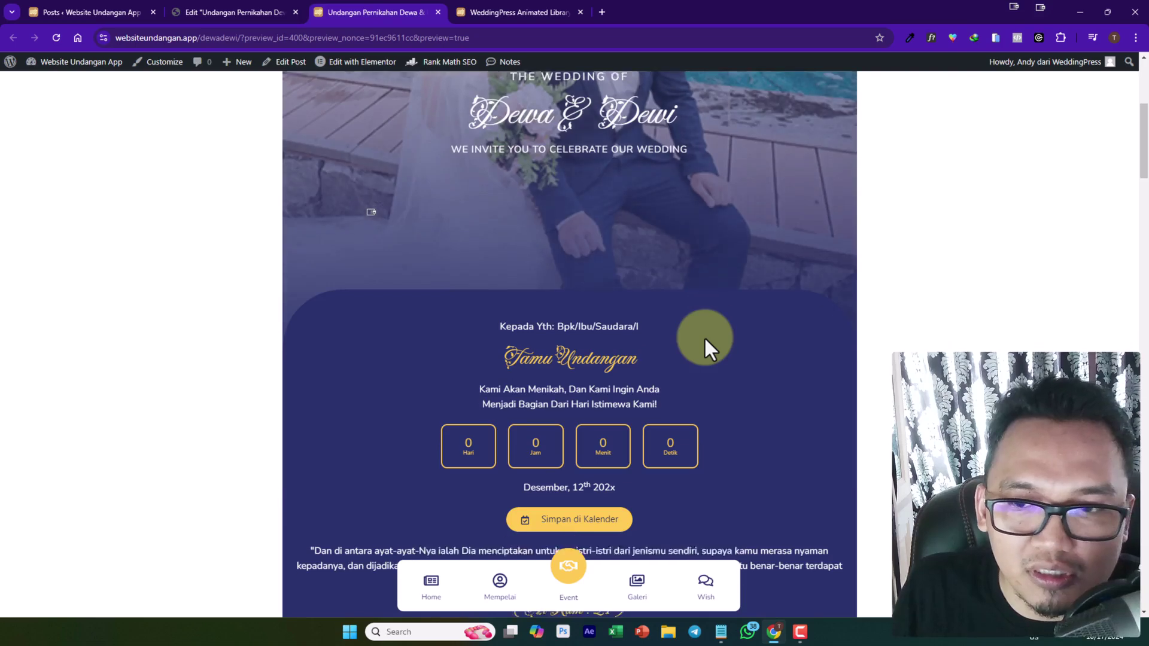
pyautogui.scroll(-12, 605, 388)
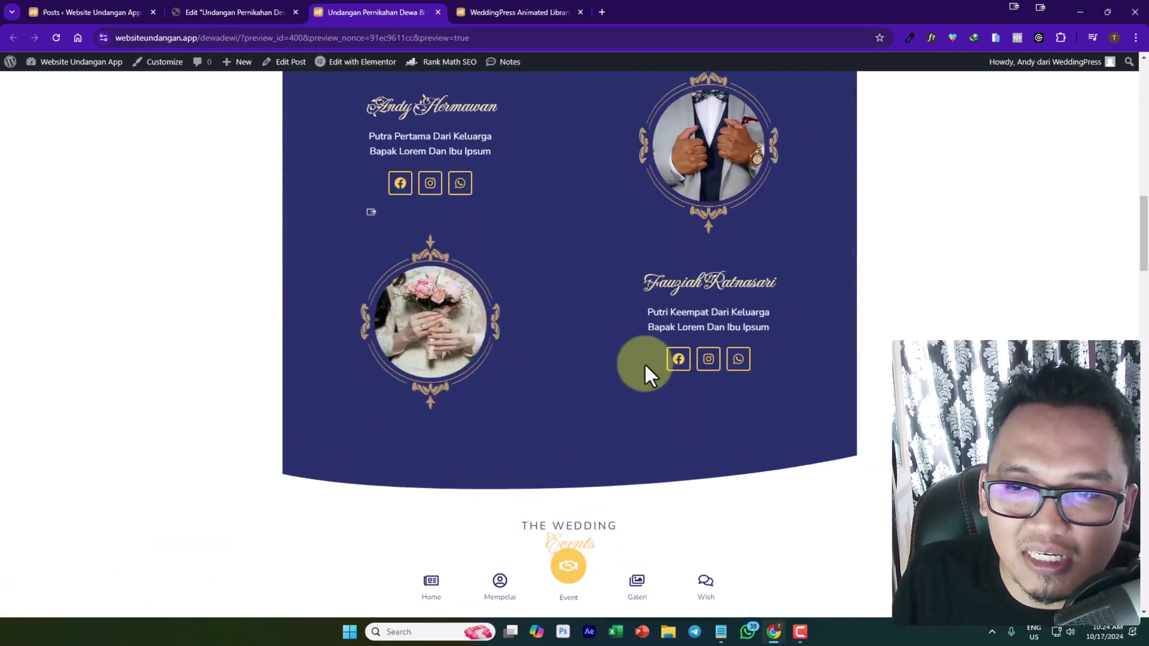
pyautogui.scroll(-2, 613, 394)
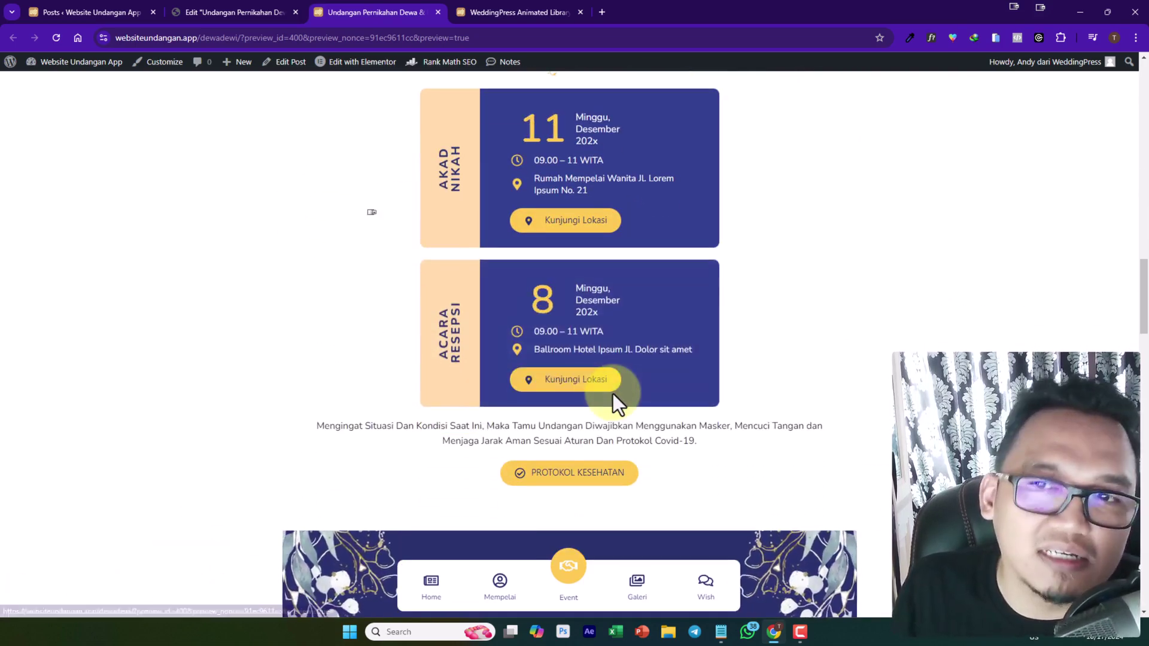
pyautogui.scroll(12, 613, 394)
pyautogui.scroll(8, 611, 390)
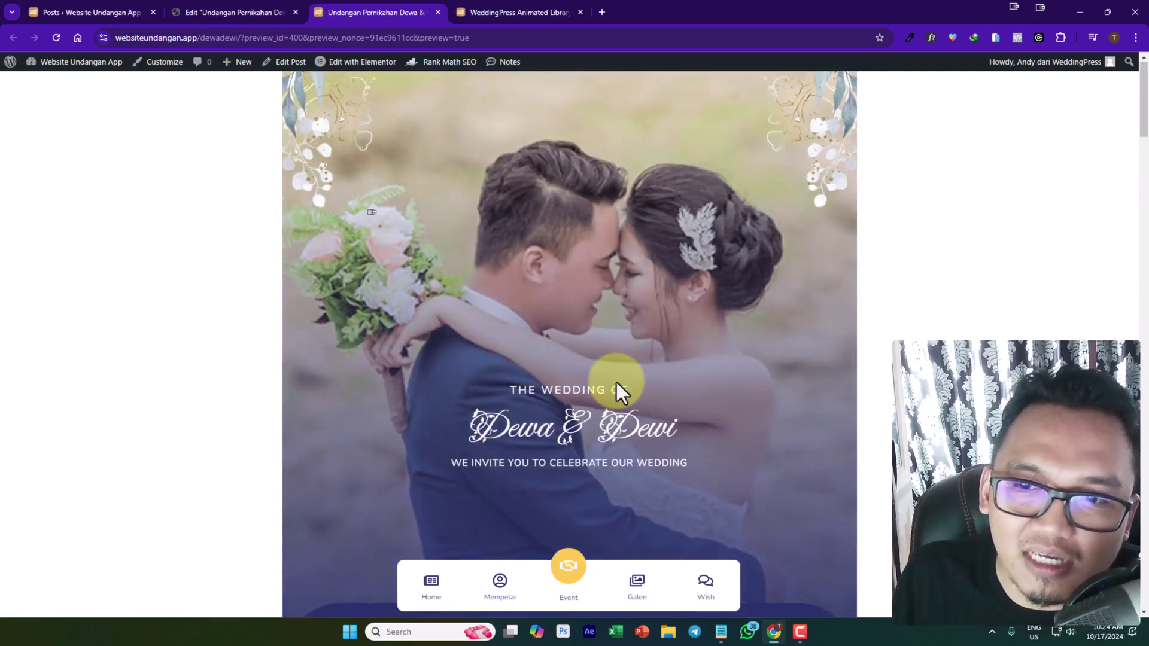
pyautogui.scroll(-20, 617, 382)
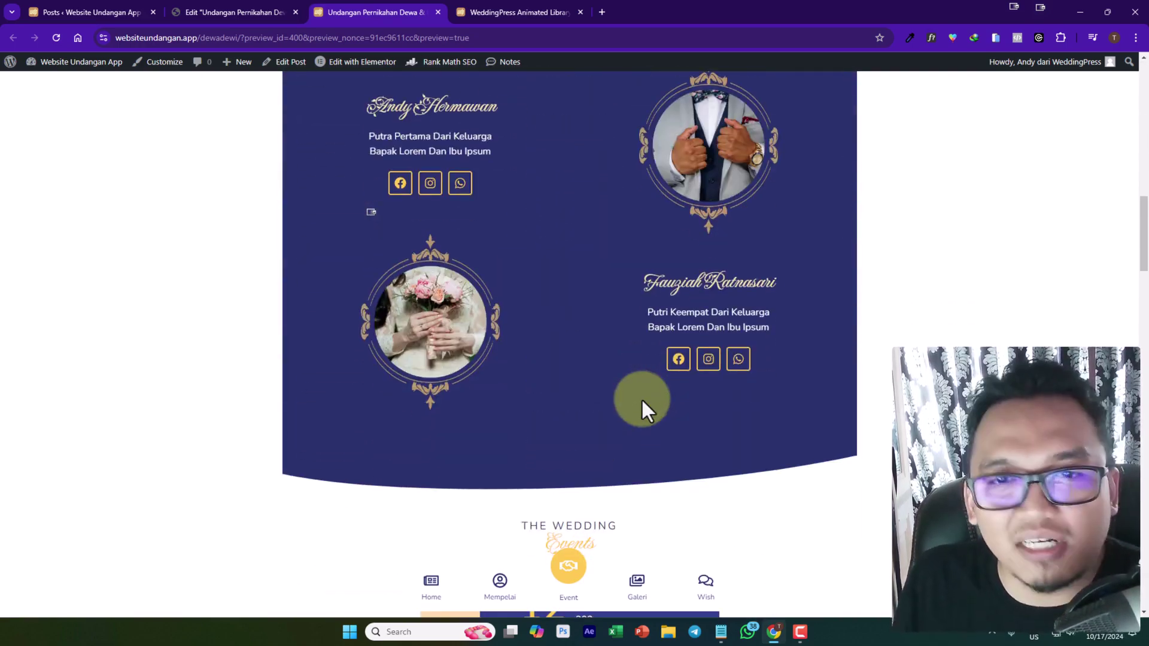
# Return to the WeddingPress Animation Library page and review its effect cards from Fade-In to Rotate-In.
pyautogui.click(504, 11)
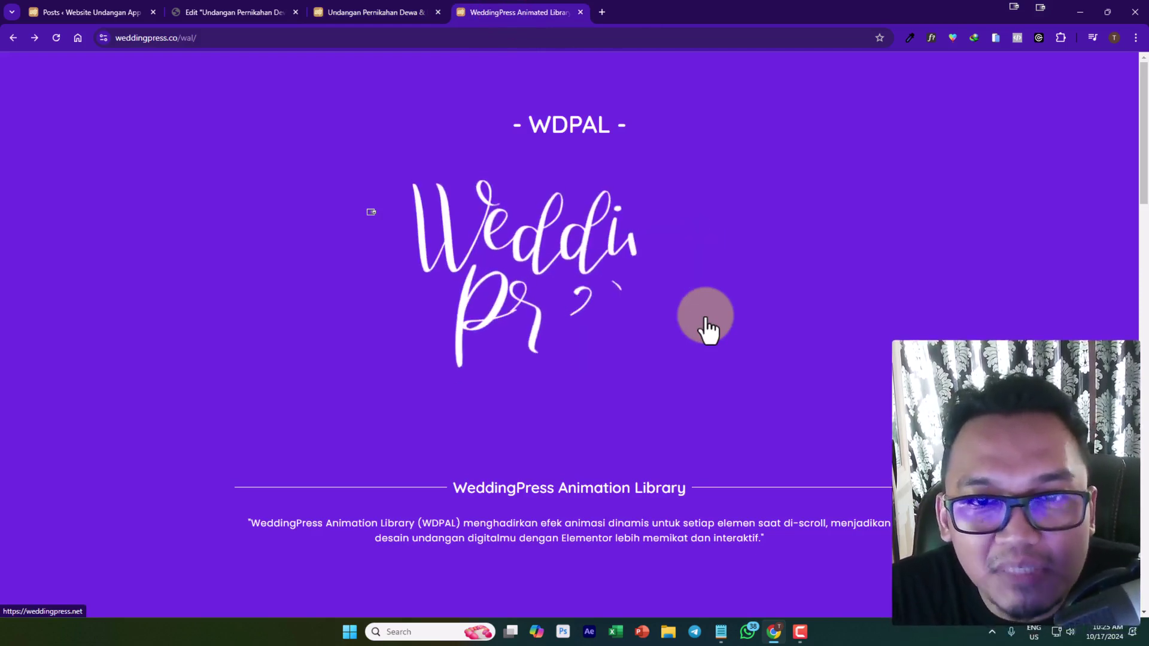
pyautogui.scroll(-10, 700, 246)
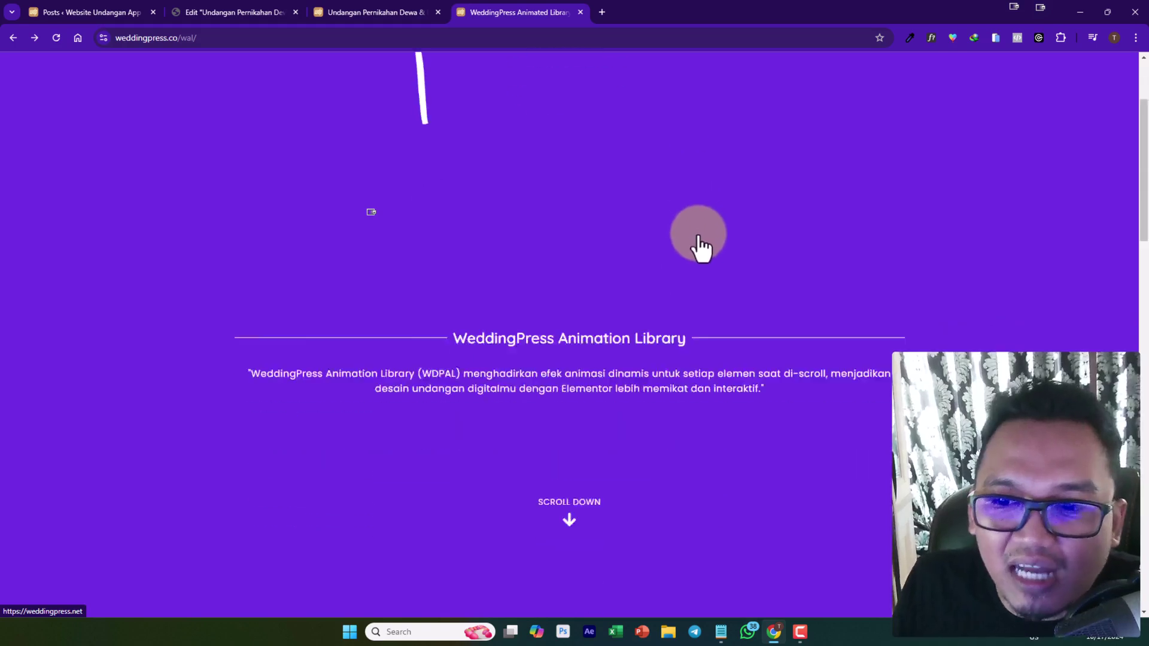
pyautogui.scroll(-5, 701, 245)
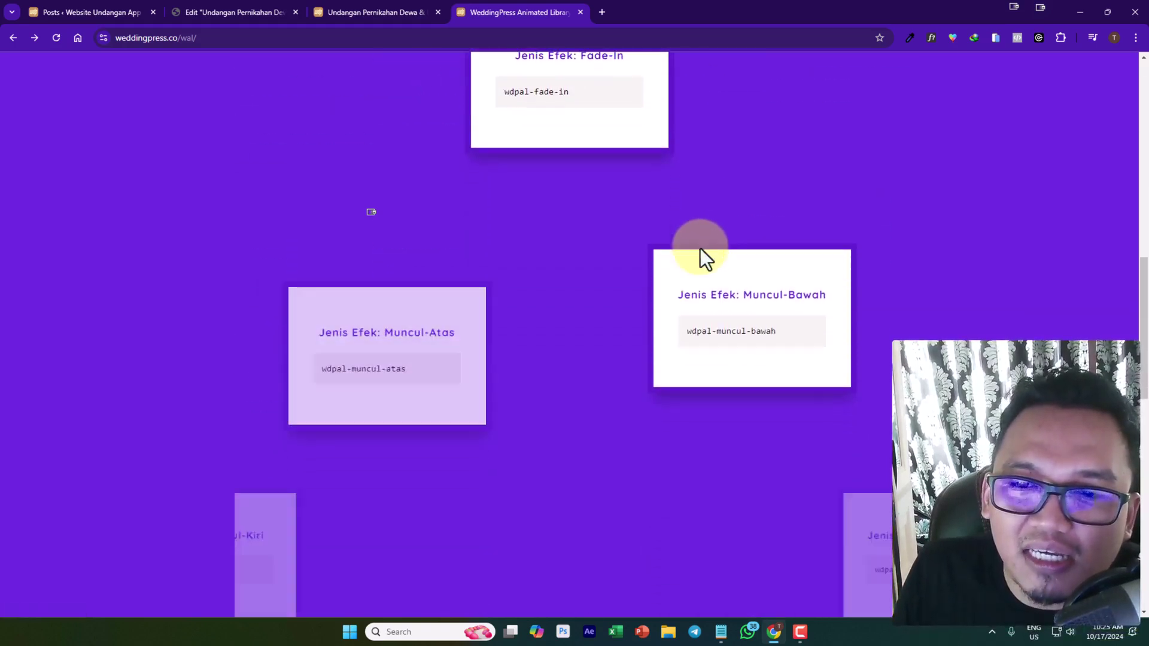
pyautogui.scroll(-5, 608, 357)
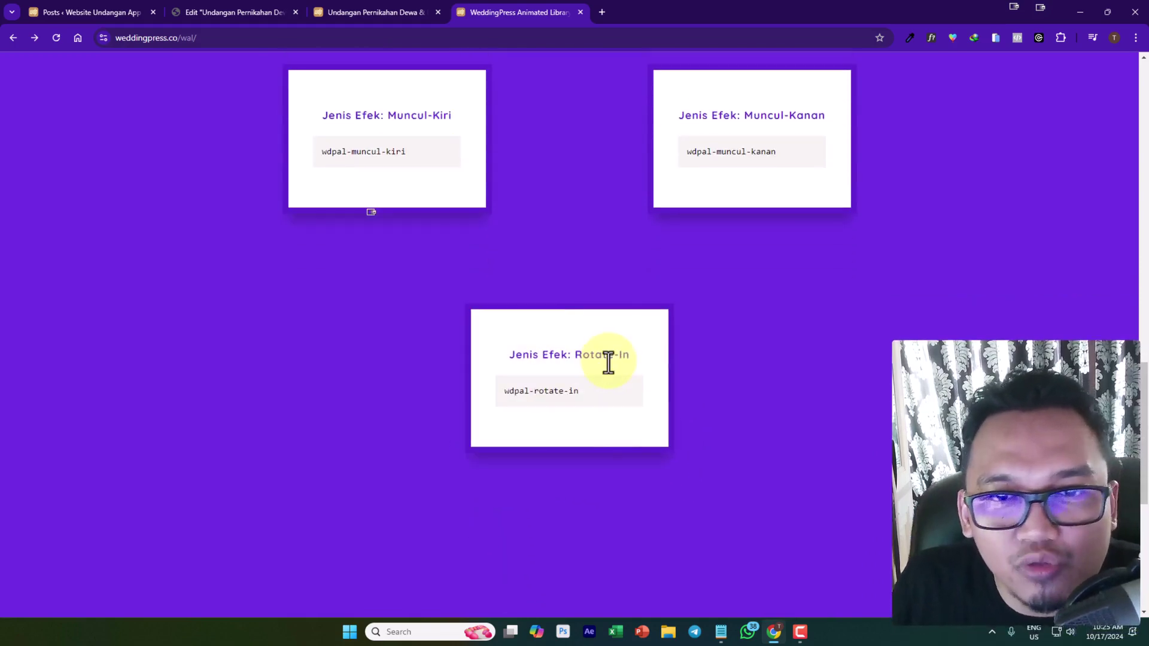
pyautogui.scroll(18, 608, 362)
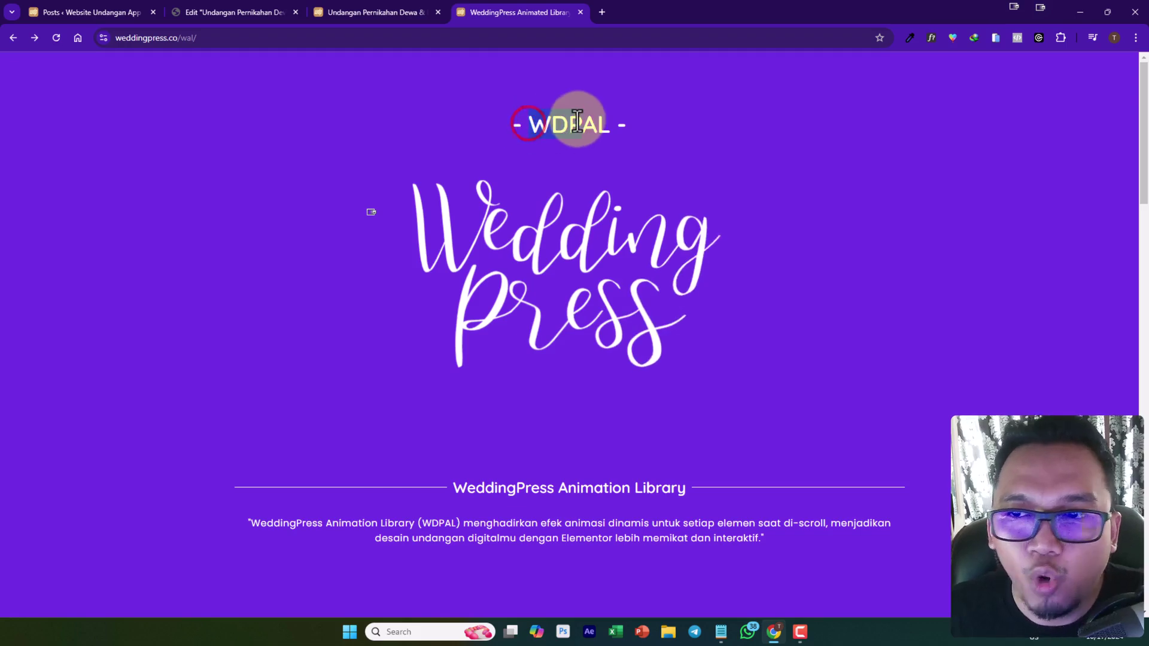
# Read the WDPAL title and the description of its scroll-triggered effects, comparing them with the Fade-In card.
pyautogui.moveTo(577, 120); pyautogui.dragTo(587, 124)
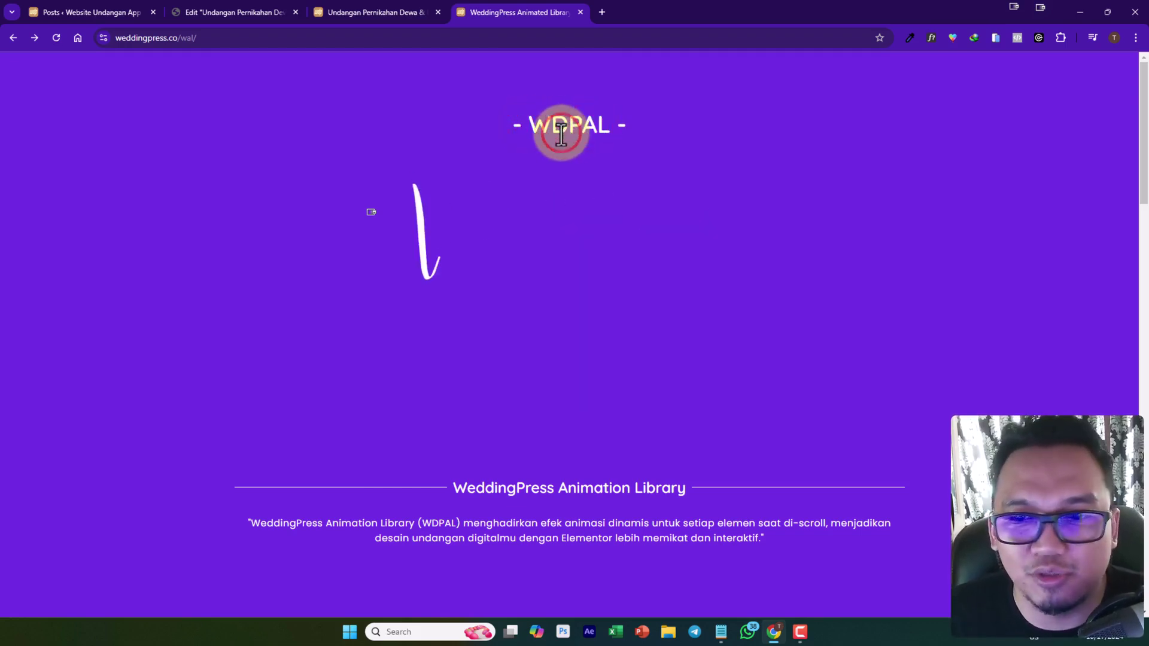
pyautogui.scroll(-3, 731, 236)
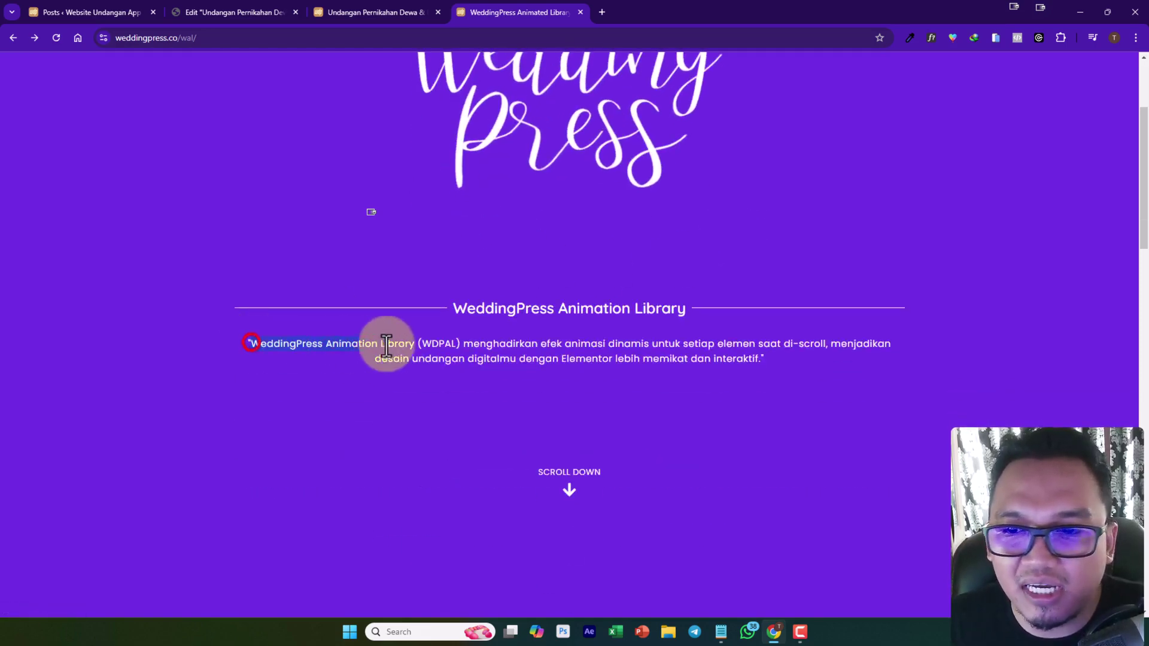
pyautogui.moveTo(651, 344); pyautogui.dragTo(691, 344)
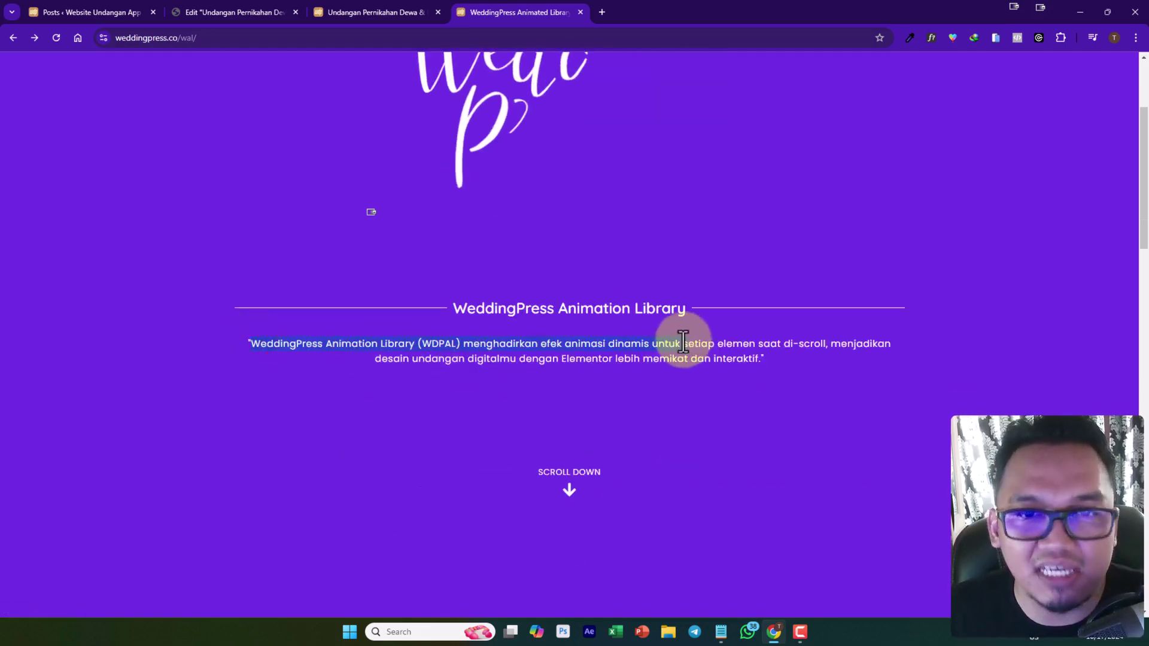
pyautogui.moveTo(752, 347); pyautogui.dragTo(800, 347)
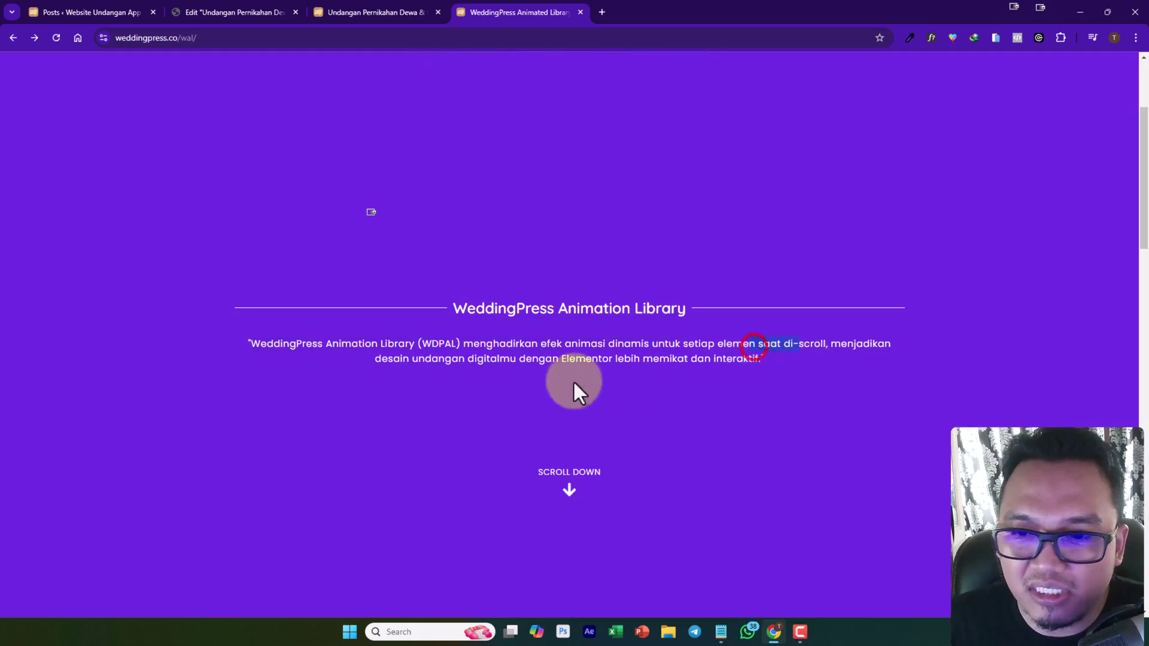
pyautogui.scroll(-4, 862, 365)
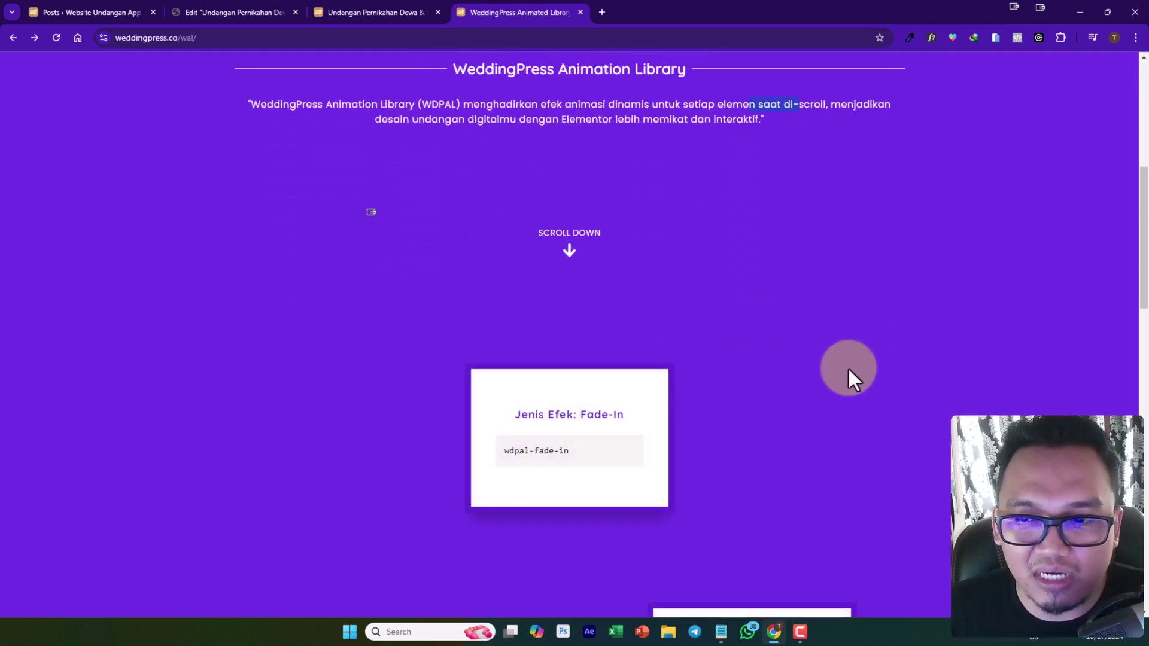
pyautogui.scroll(5, 850, 394)
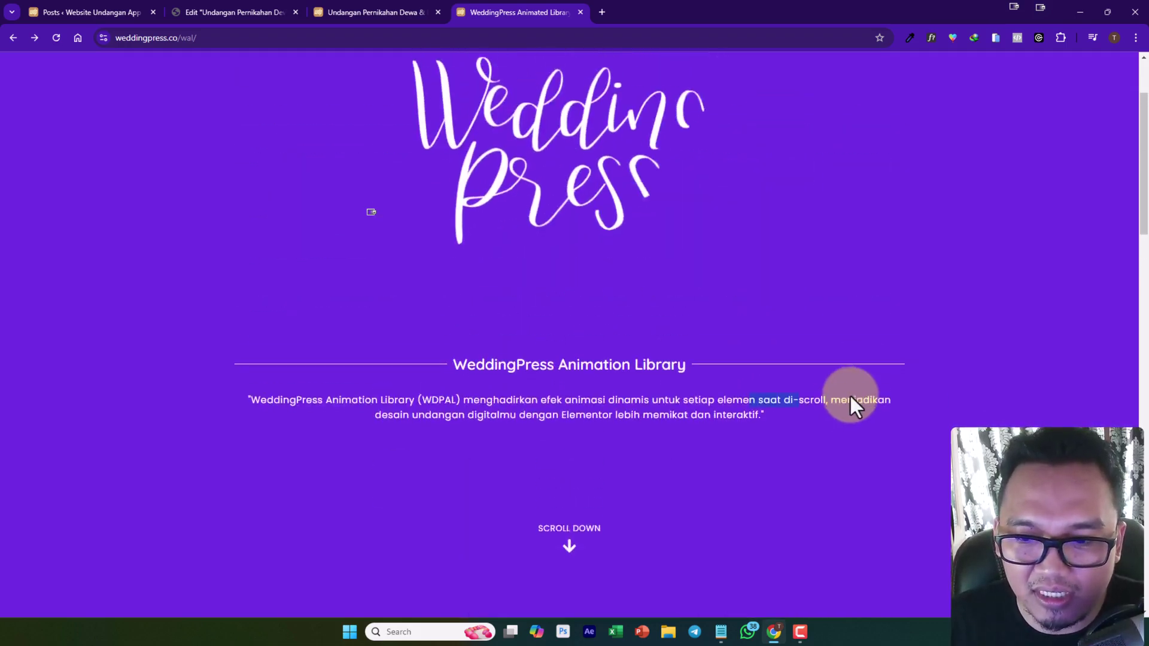
pyautogui.scroll(-5, 849, 393)
pyautogui.scroll(5, 850, 397)
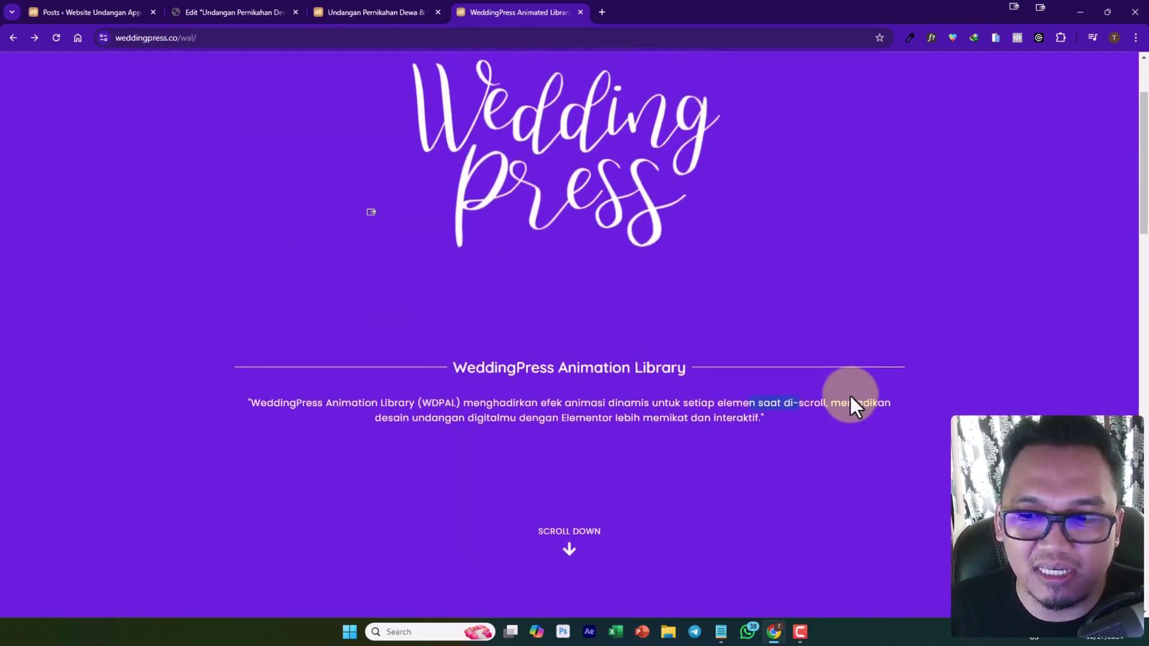
# Examine the WDPAL effect cards while moving back and forth between Fade-In, Rotate-In and Zoom-Out.
pyautogui.scroll(-6, 852, 405)
pyautogui.scroll(-4, 911, 436)
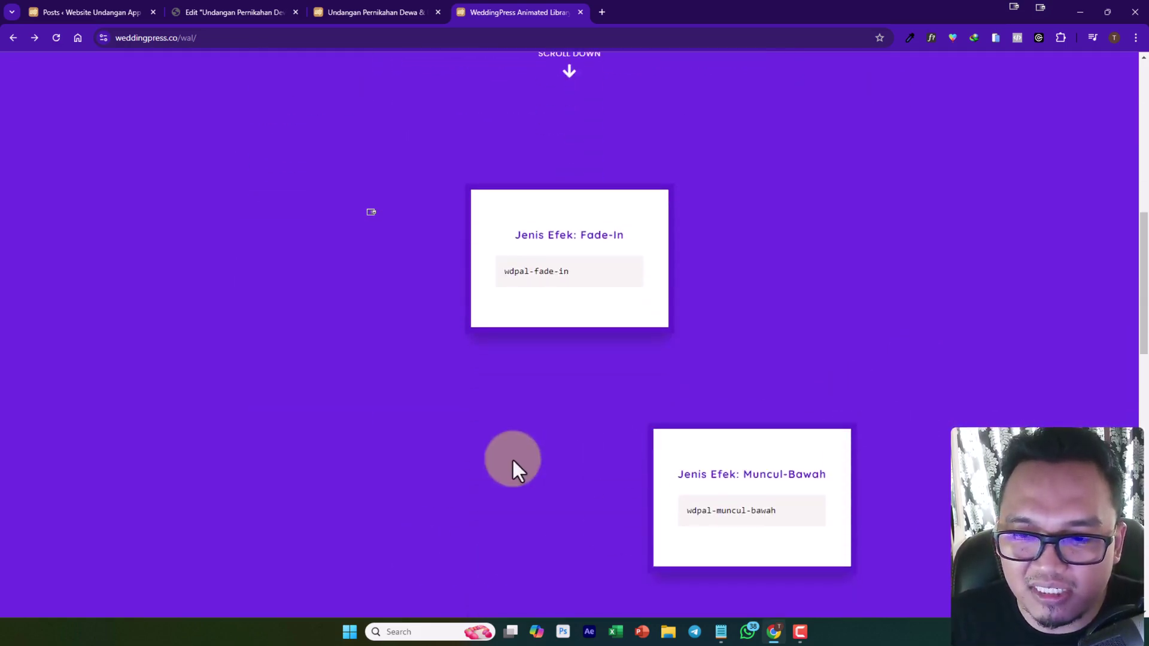
pyautogui.scroll(4, 845, 362)
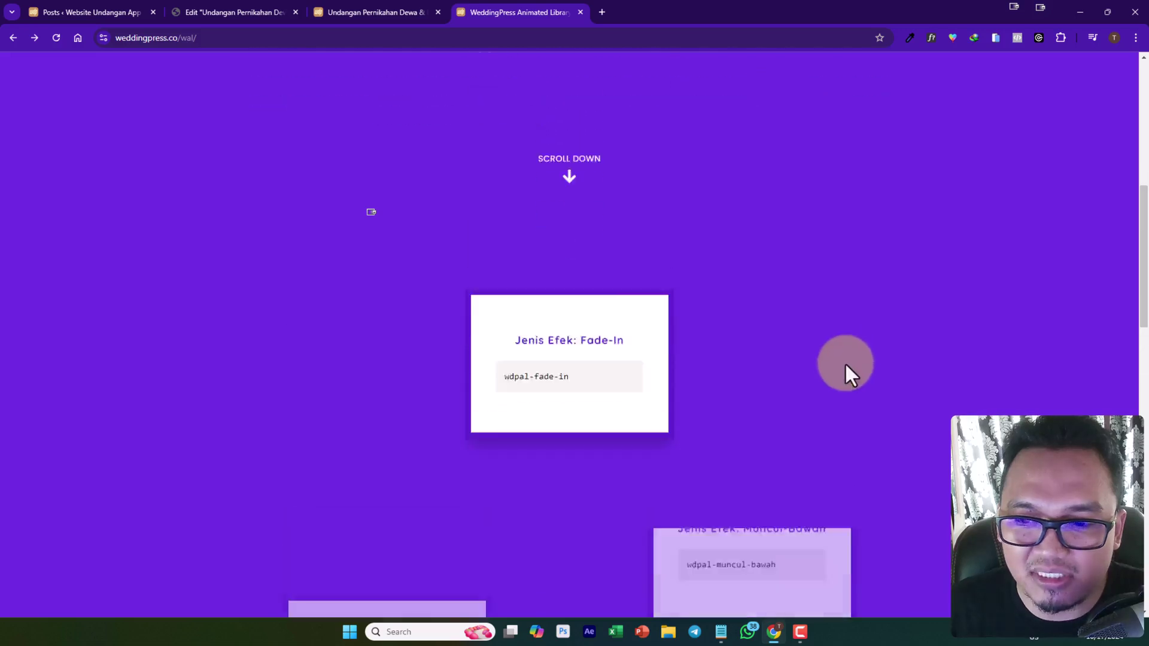
pyautogui.scroll(-6, 845, 362)
pyautogui.scroll(1, 851, 335)
pyautogui.scroll(6, 647, 479)
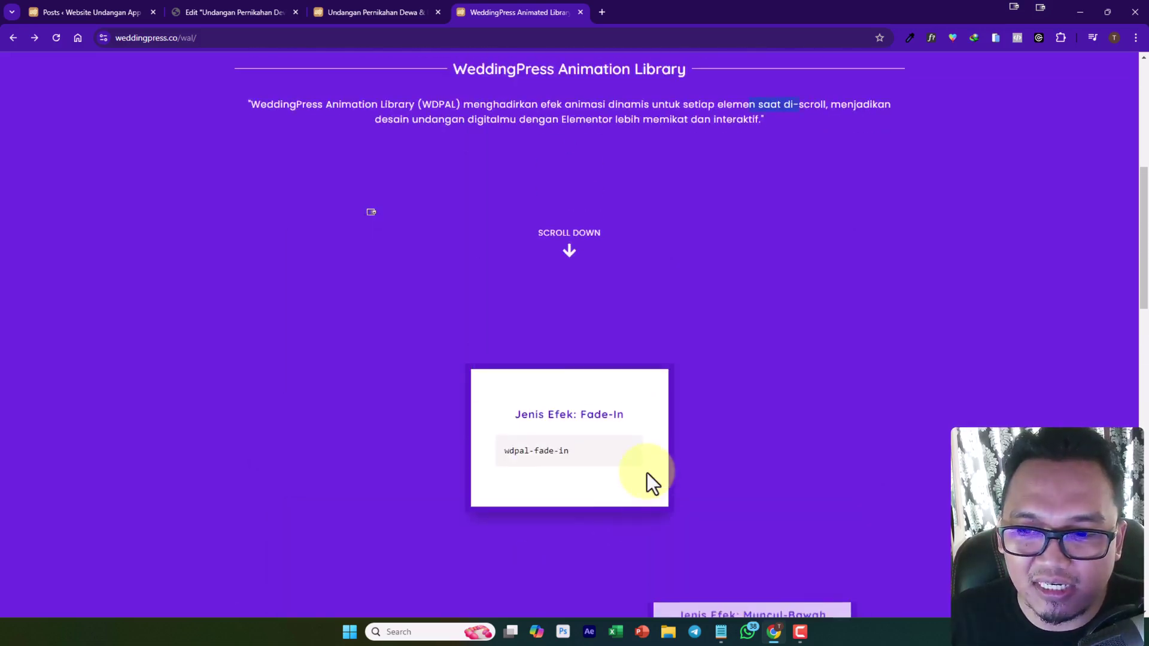
pyautogui.scroll(-9, 648, 473)
pyautogui.scroll(-10, 648, 473)
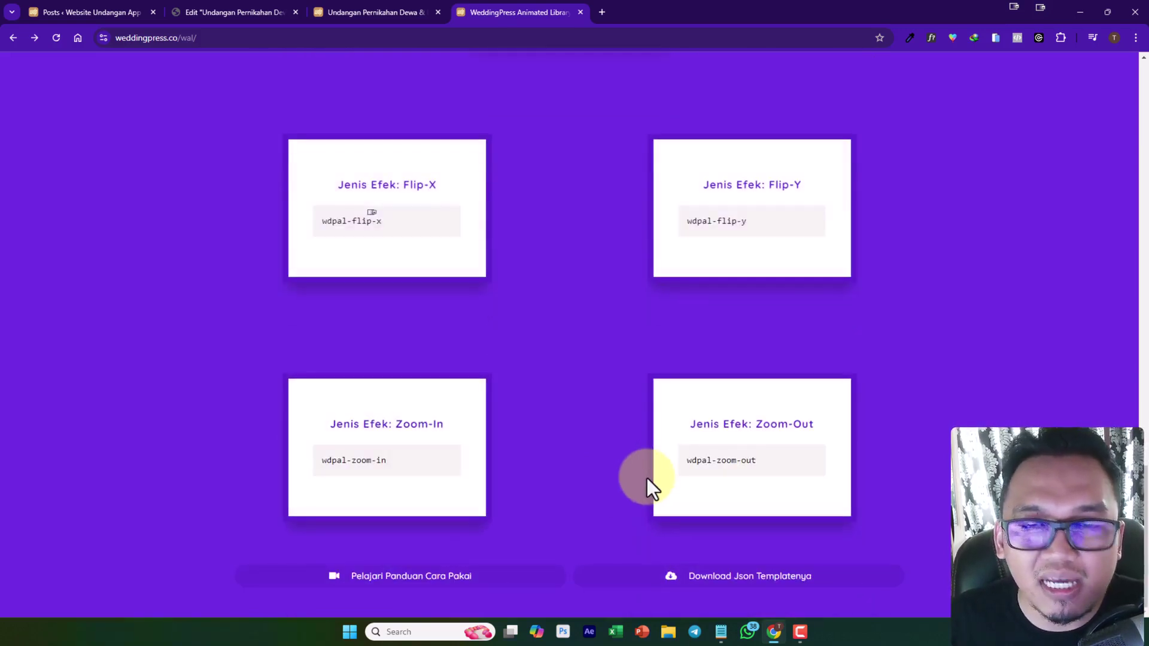
pyautogui.scroll(8, 506, 386)
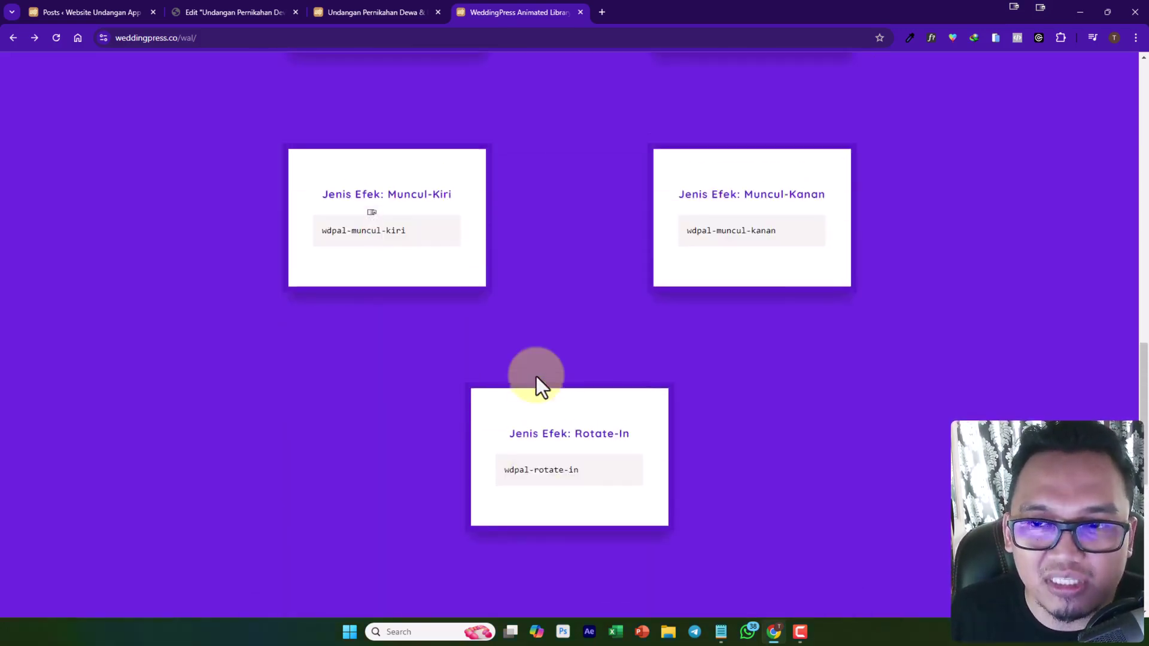
pyautogui.scroll(3, 537, 376)
# Revisit the cover in the invitation preview, and select the Media Carousel of the gallery section in the Elementor editor.
pyautogui.click(374, 15)
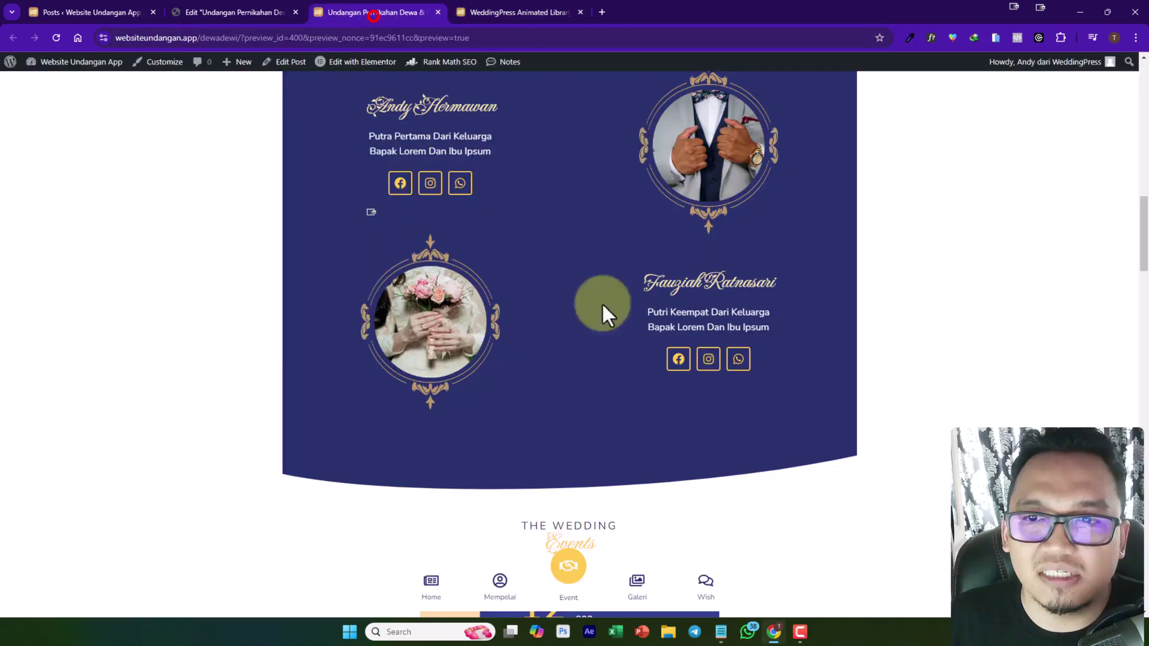
pyautogui.scroll(10, 826, 271)
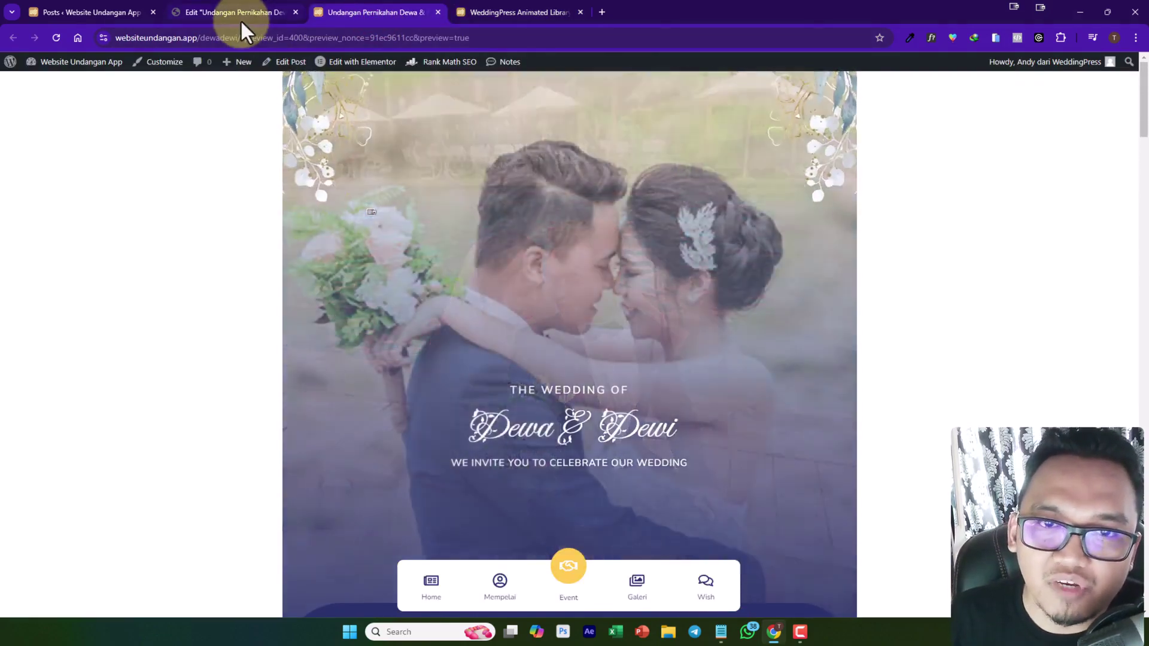
pyautogui.click(239, 14)
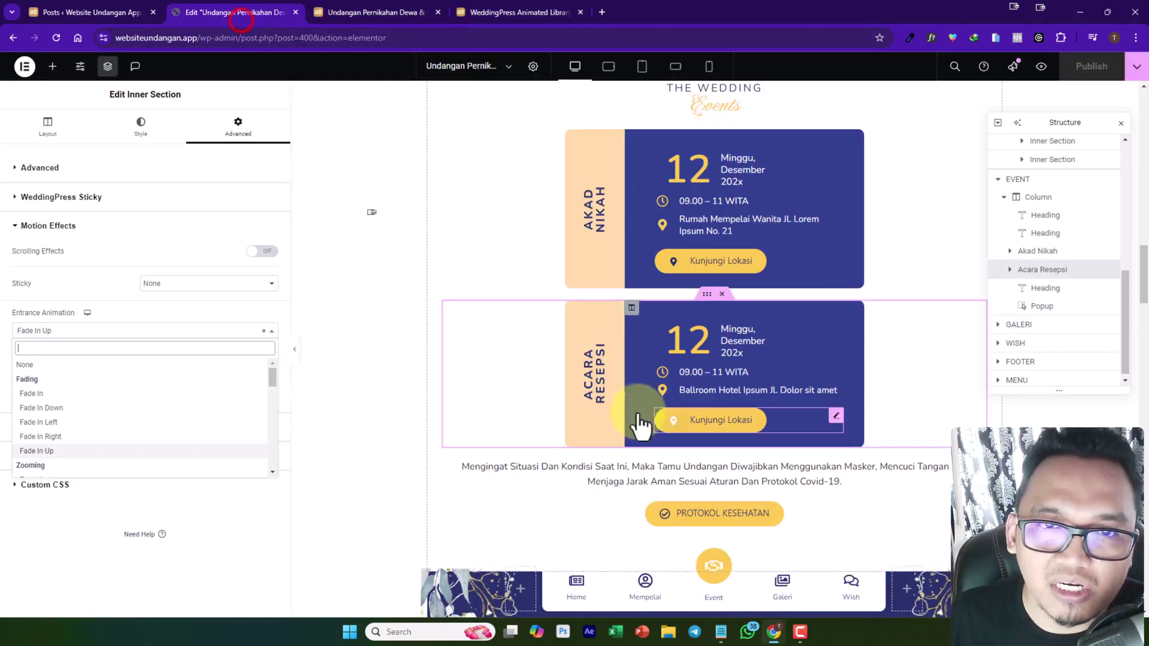
pyautogui.scroll(-8, 733, 437)
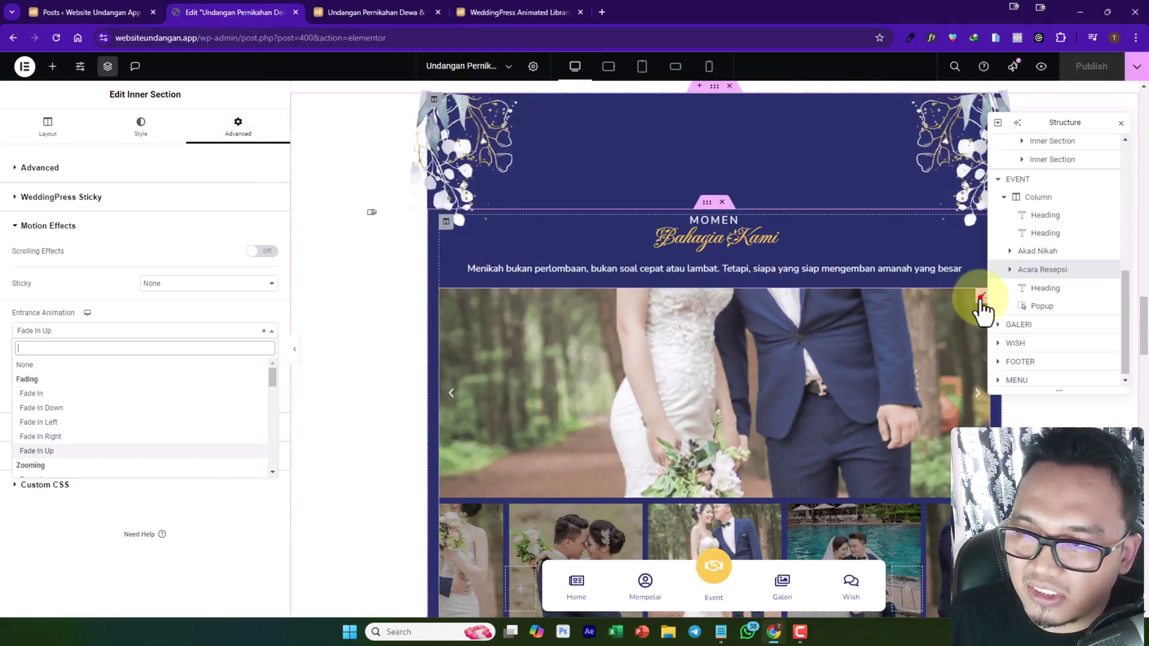
pyautogui.click(982, 306)
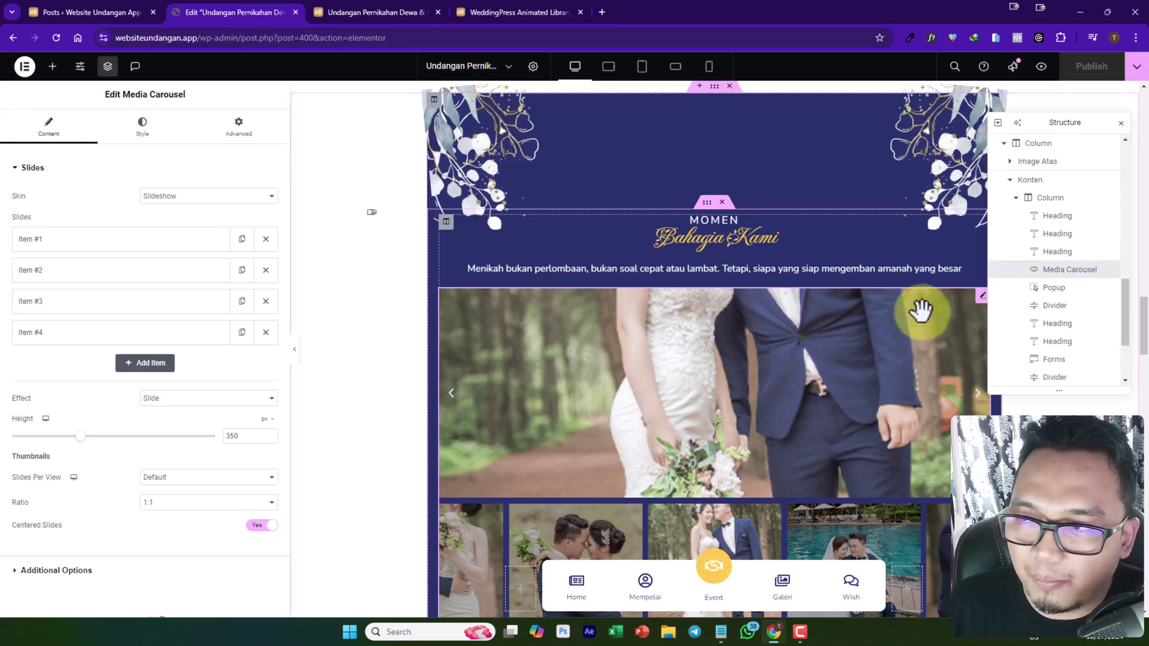
# Open the Media Carousel's Entrance Animation choices in Motion Effects and review them from Fading to Specials.
pyautogui.click(240, 129)
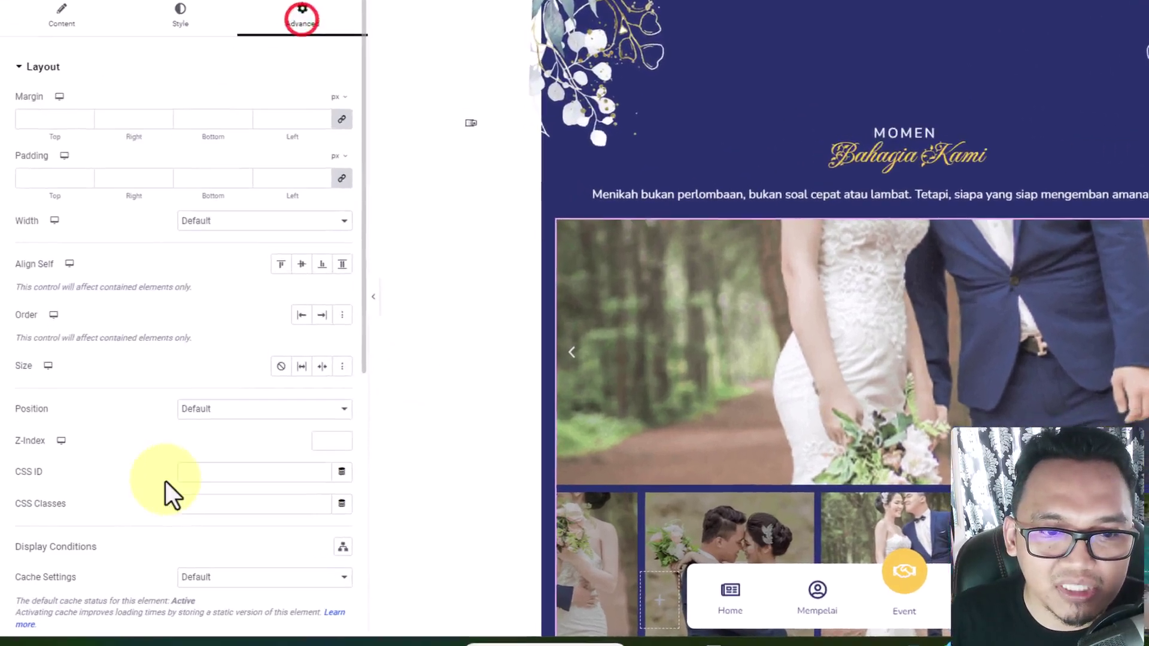
pyautogui.scroll(-5, 168, 491)
pyautogui.click(103, 481)
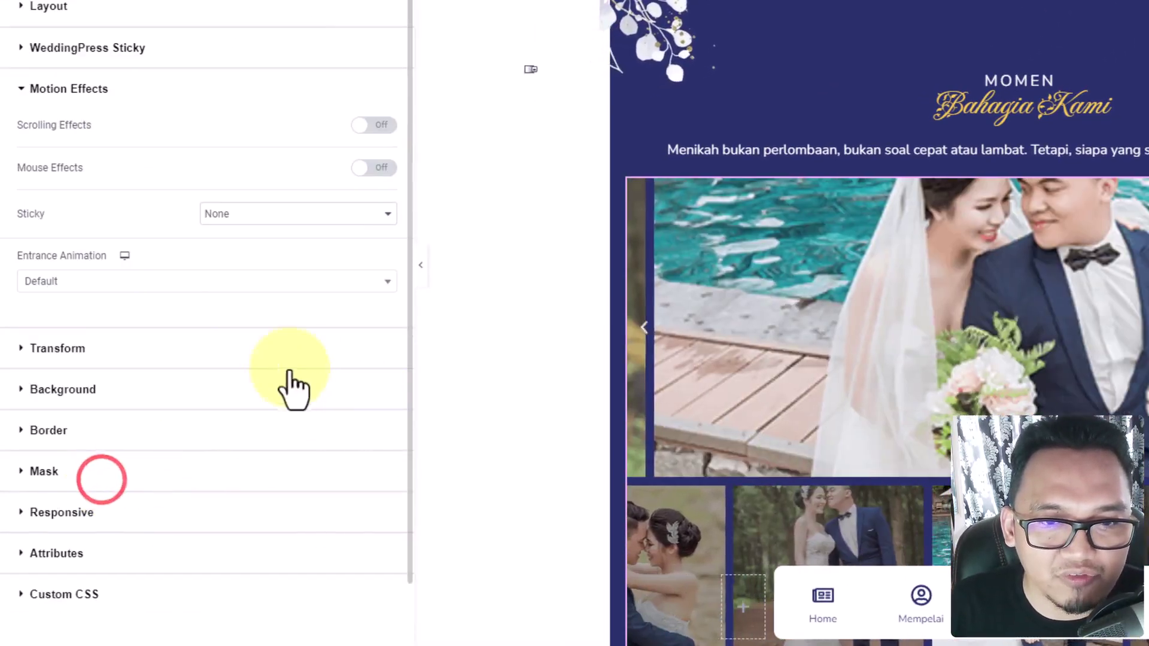
pyautogui.click(172, 282)
pyautogui.scroll(-3, 213, 423)
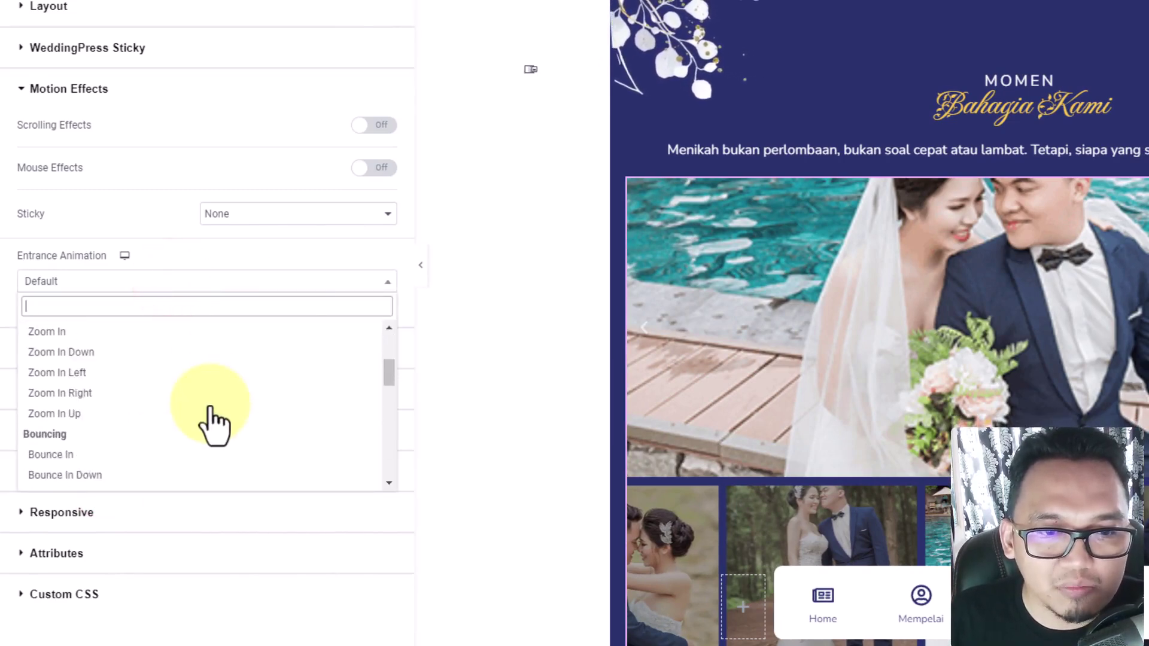
pyautogui.scroll(-10, 215, 425)
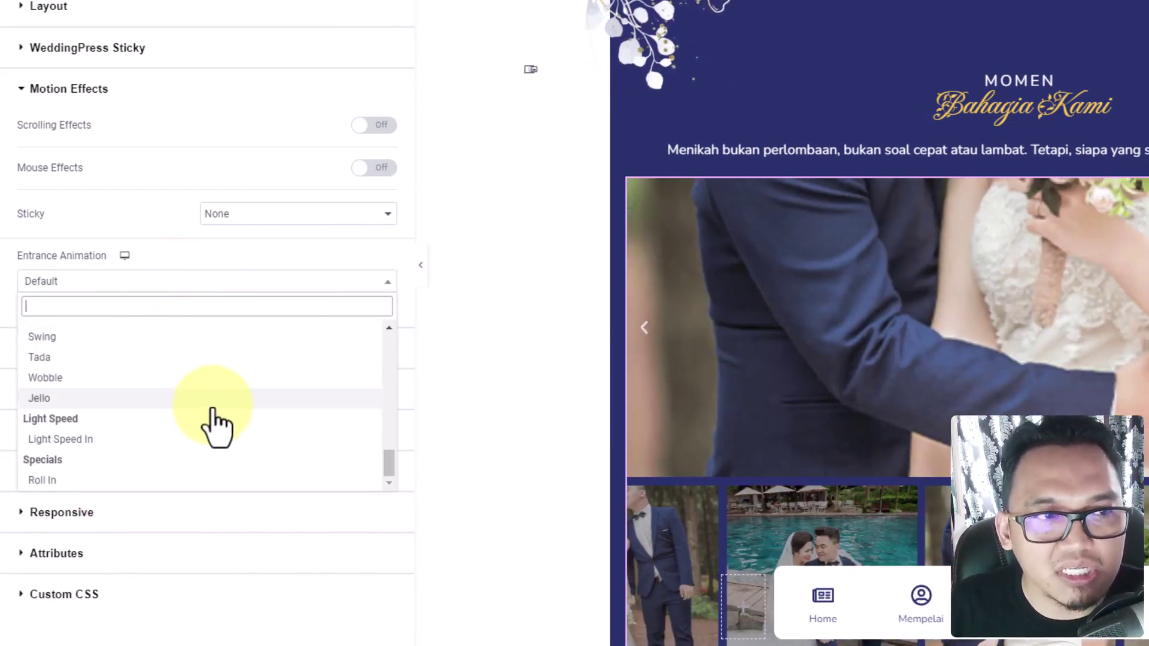
pyautogui.scroll(15, 213, 424)
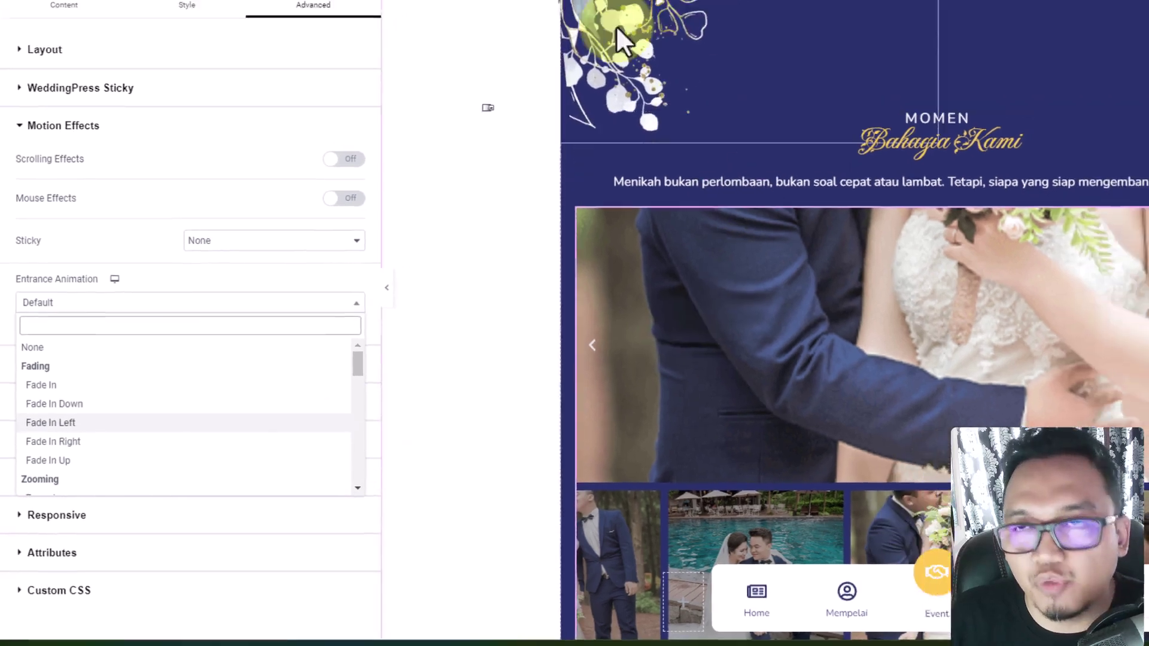
# Switch to the invitation preview and review it from the cover through the event cards to the attendance confirmation form.
pyautogui.click(383, 11)
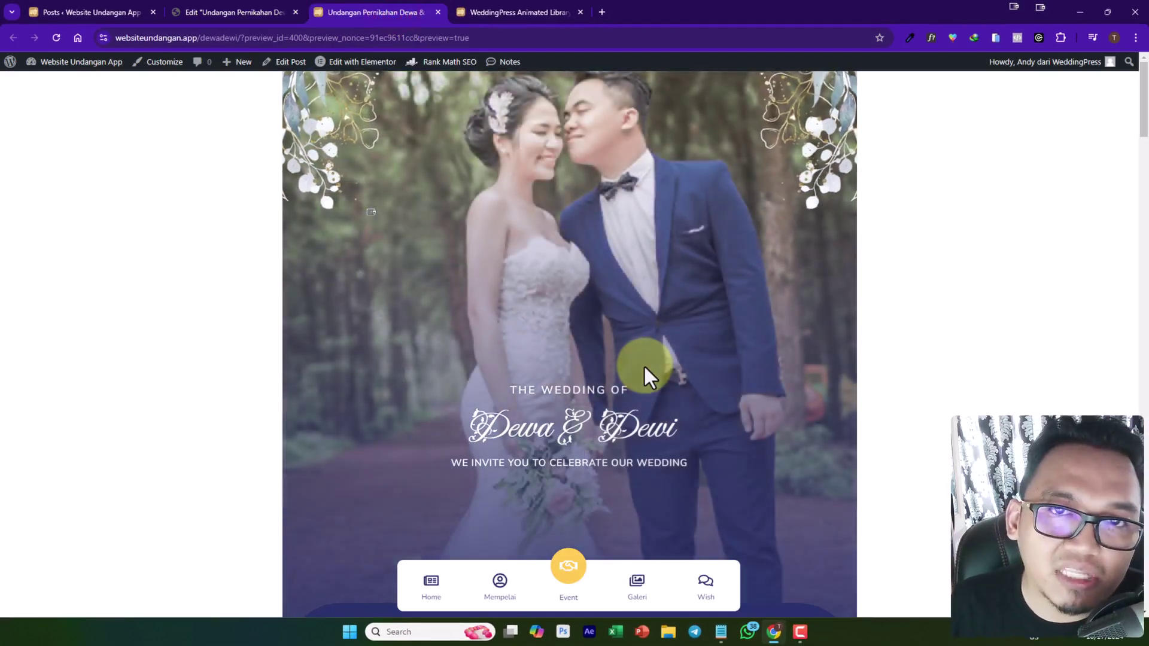
pyautogui.scroll(-15, 644, 364)
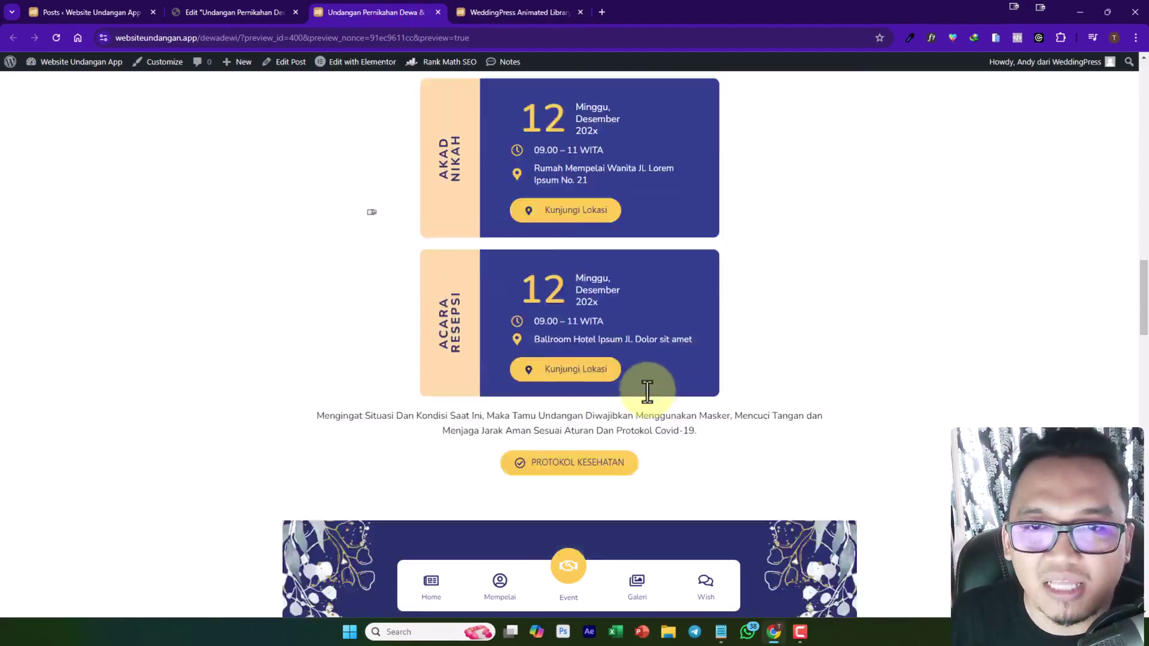
pyautogui.scroll(-10, 665, 443)
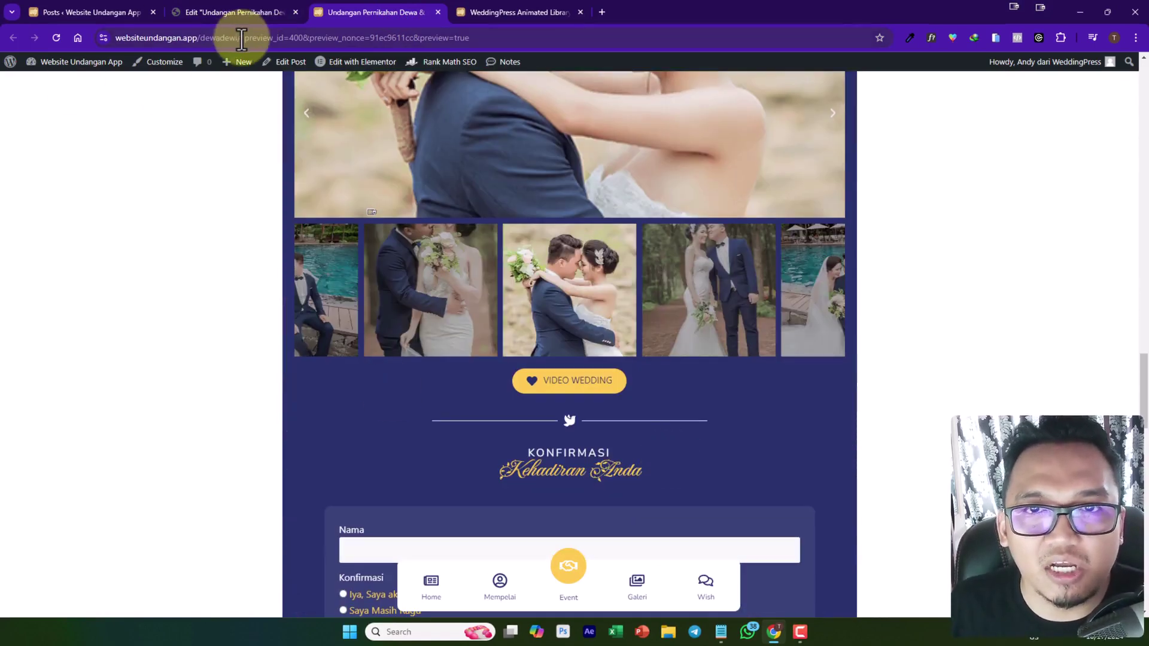
# Load websiteundangan.app/dewadewi/ without the preview parameters and examine its element animations between the cover and the couple section.
pyautogui.moveTo(241, 40); pyautogui.dragTo(731, 43)
pyautogui.press('BackSpace')
pyautogui.press('Return')
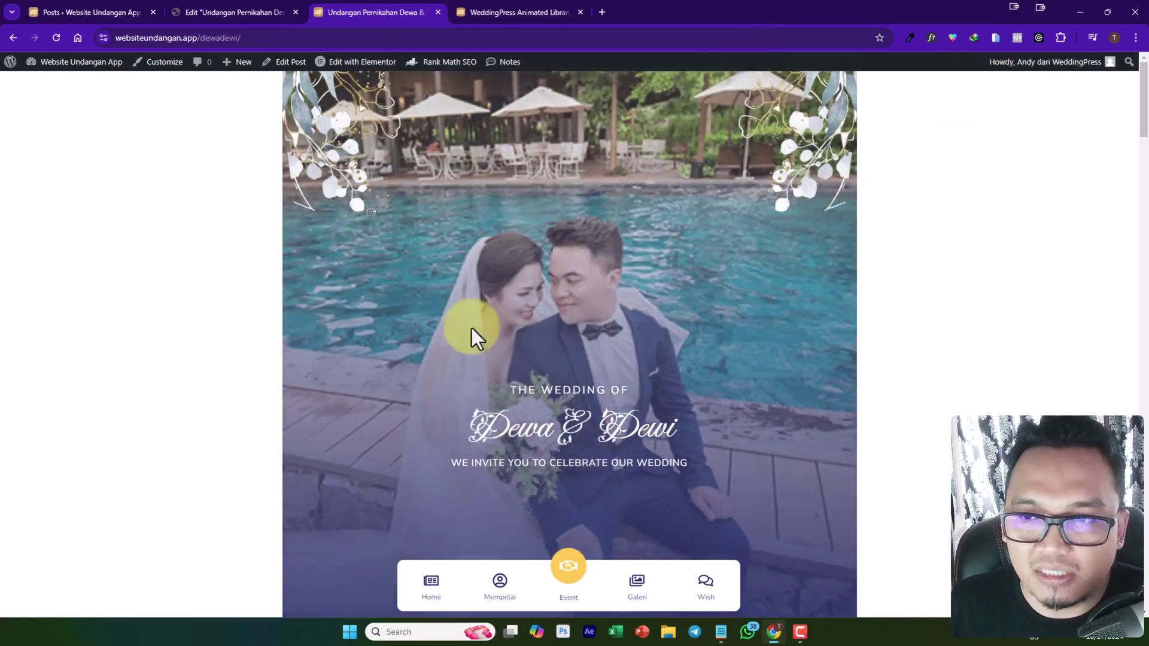
pyautogui.scroll(-10, 746, 323)
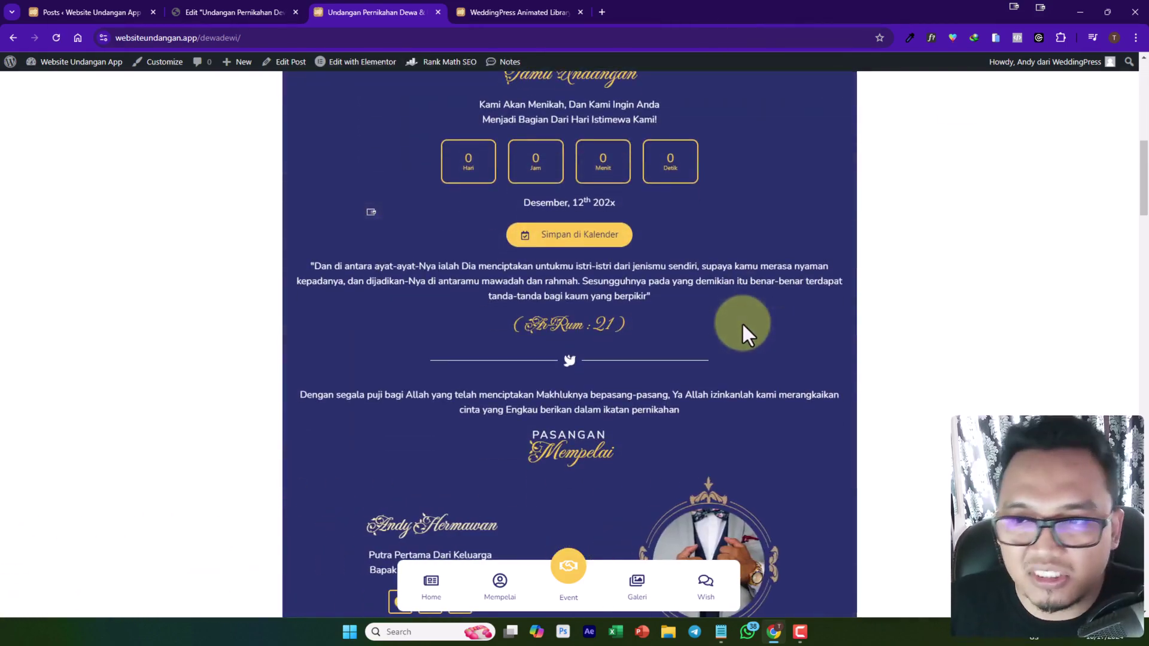
pyautogui.scroll(10, 741, 322)
pyautogui.scroll(-10, 742, 324)
pyautogui.scroll(10, 742, 326)
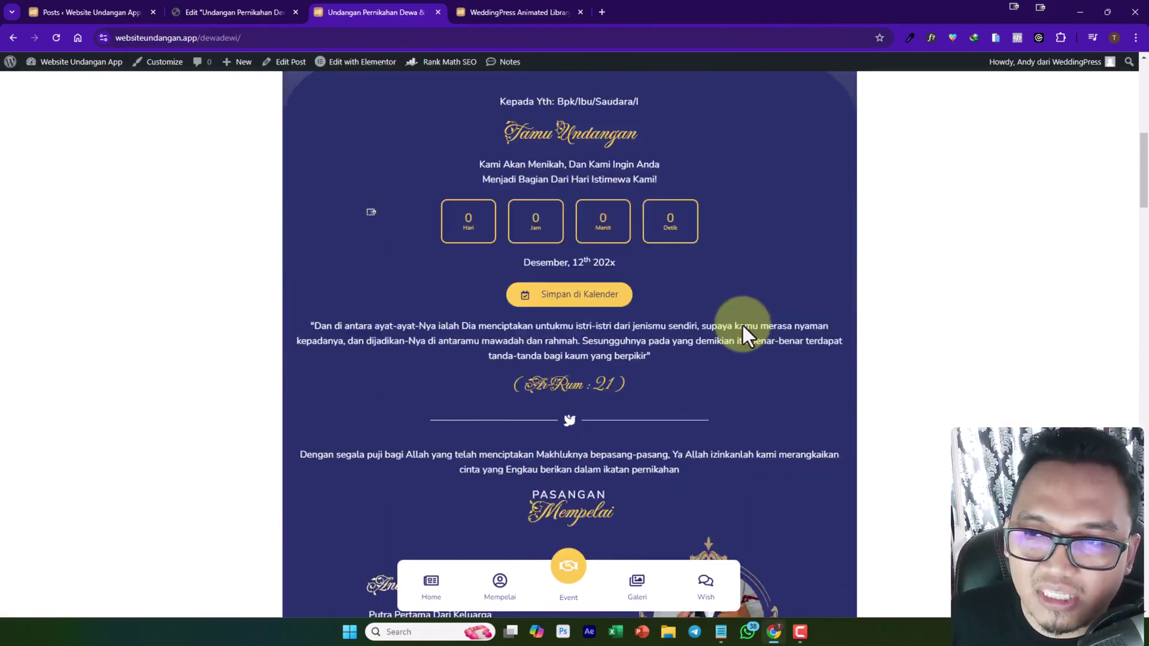
# Return to the WeddingPress Animation Library page and compare its scroll effects from the WDPAL title to the Muncul-Kiri and Muncul-Kanan cards.
pyautogui.click(513, 12)
pyautogui.scroll(10, 684, 335)
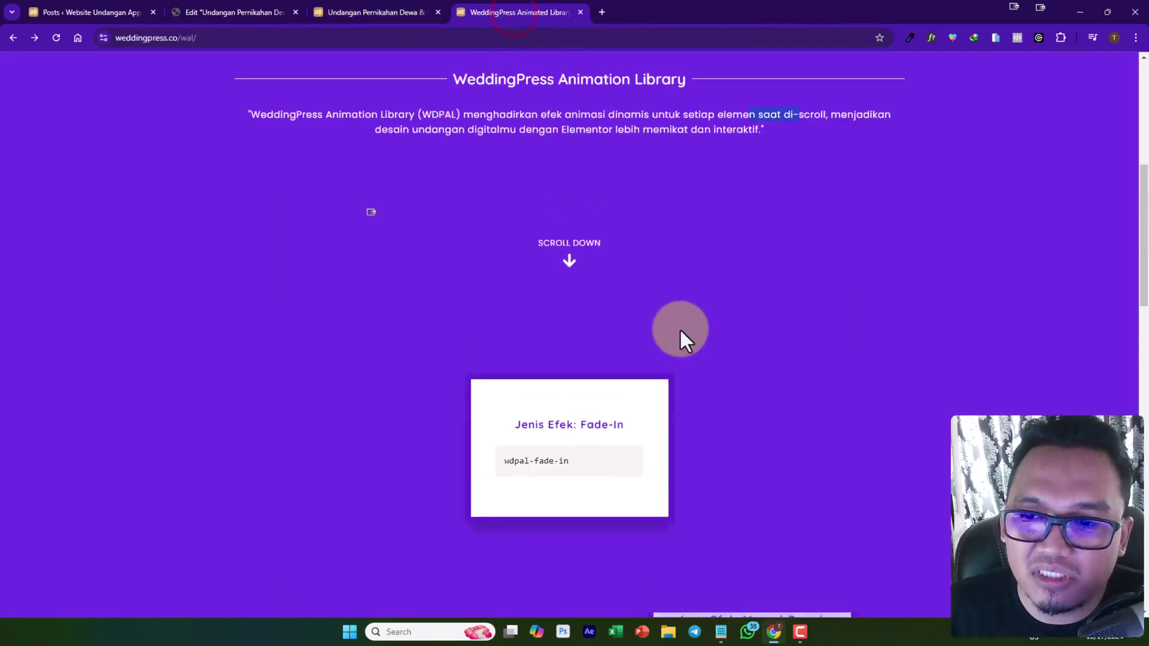
pyautogui.scroll(-10, 682, 334)
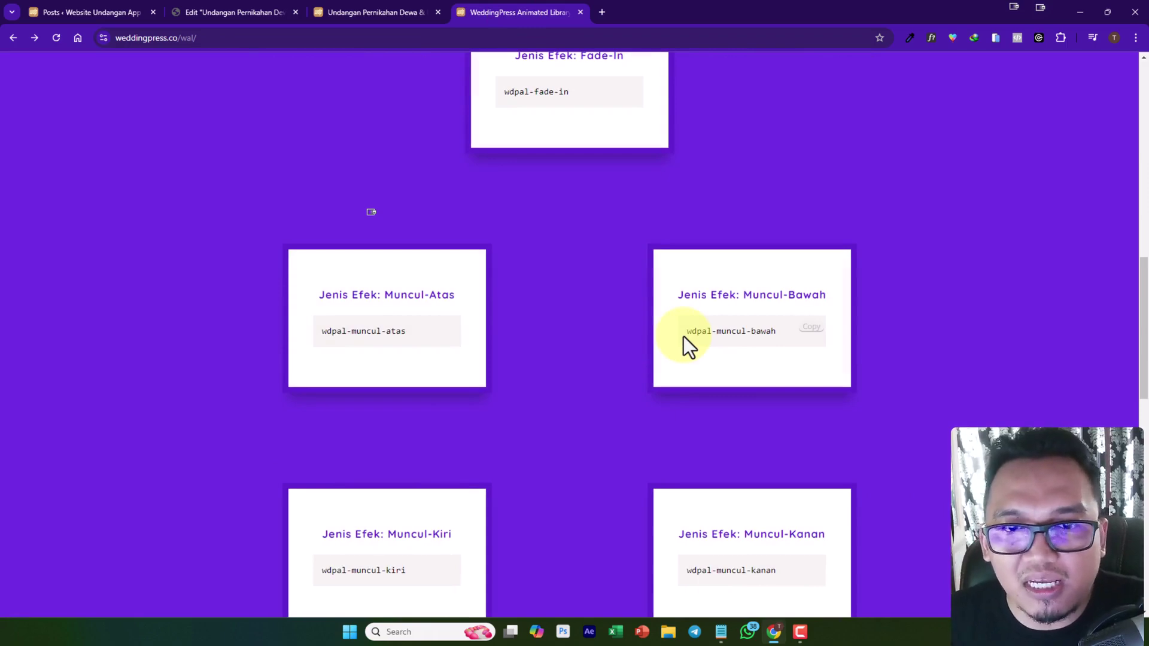
pyautogui.scroll(10, 543, 282)
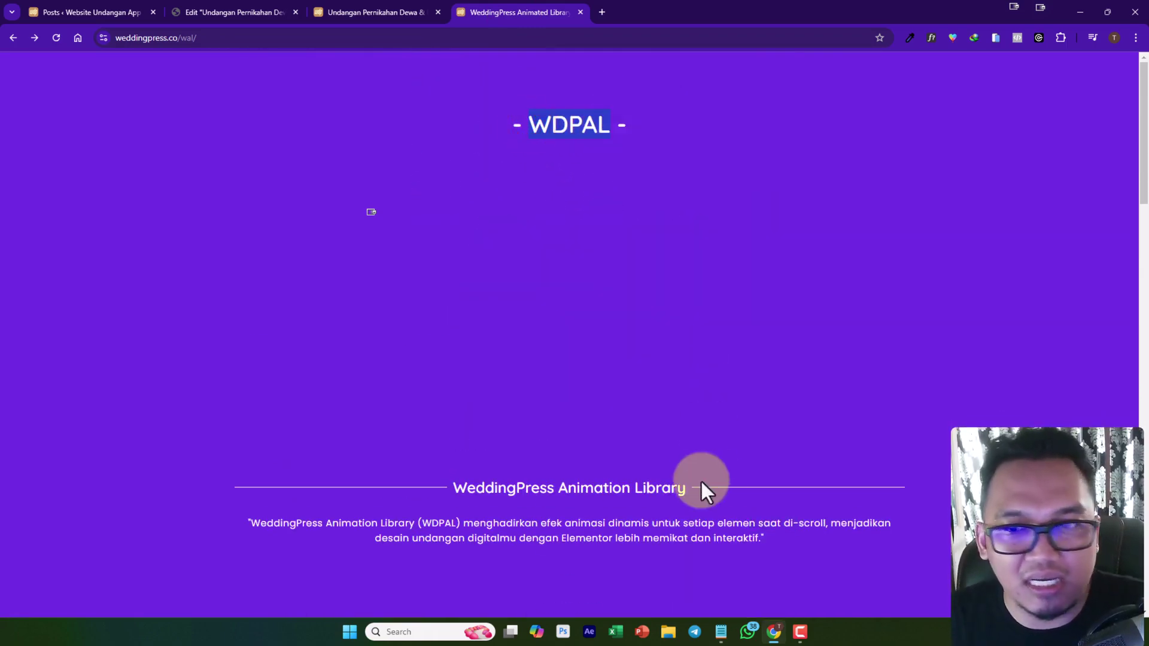
pyautogui.scroll(-8, 697, 473)
pyautogui.scroll(-4, 709, 464)
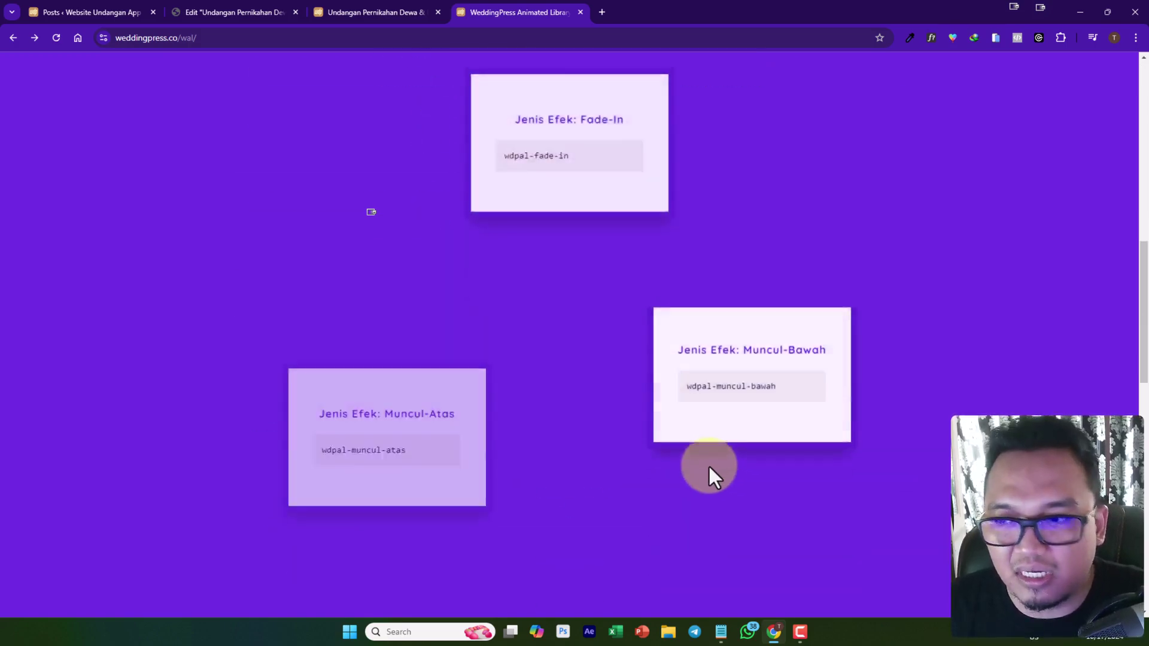
pyautogui.scroll(12, 708, 465)
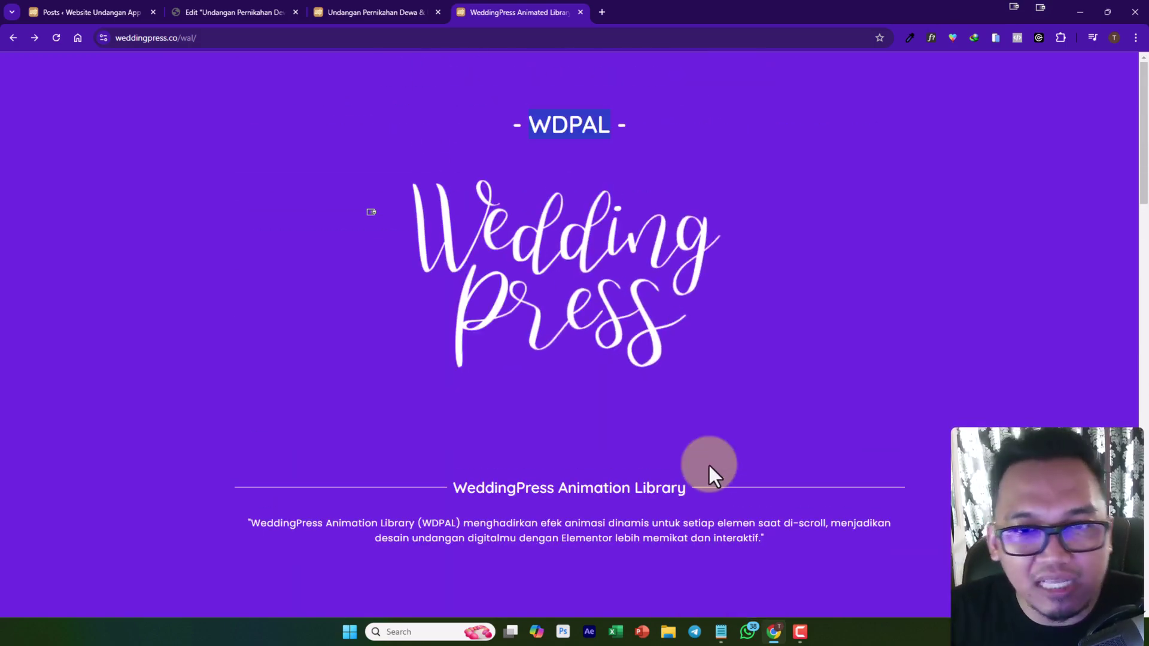
pyautogui.scroll(-10, 709, 463)
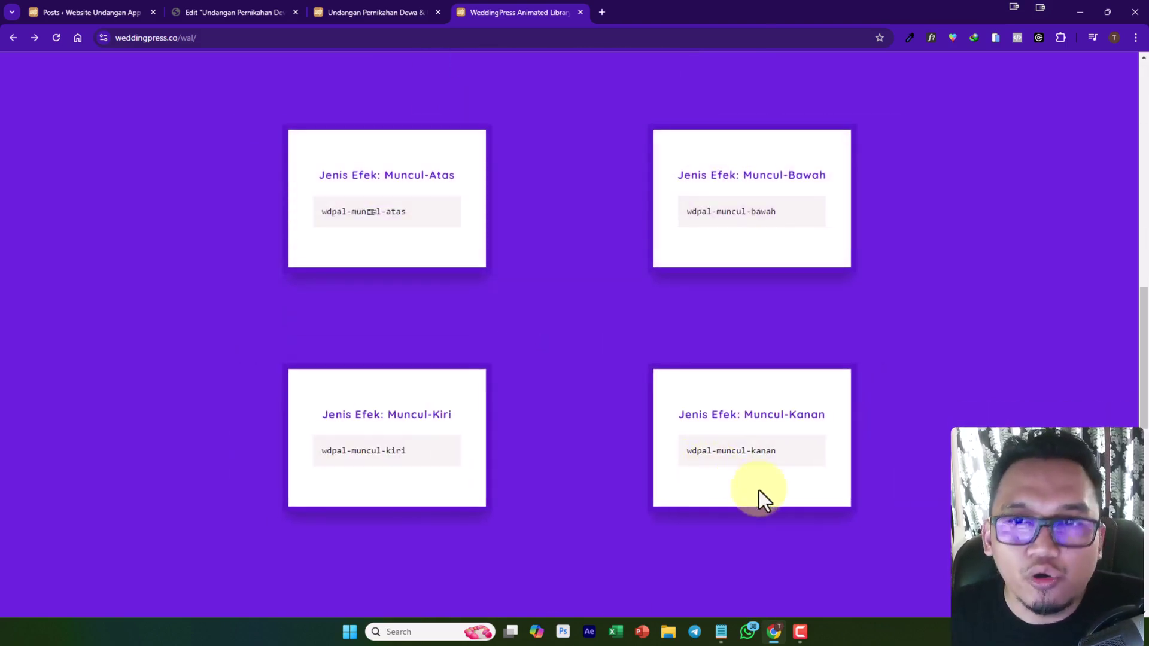
# Open the invitation post published 2024/10/03 from the Posts list for editing with Elementor in a new tab.
pyautogui.click(96, 15)
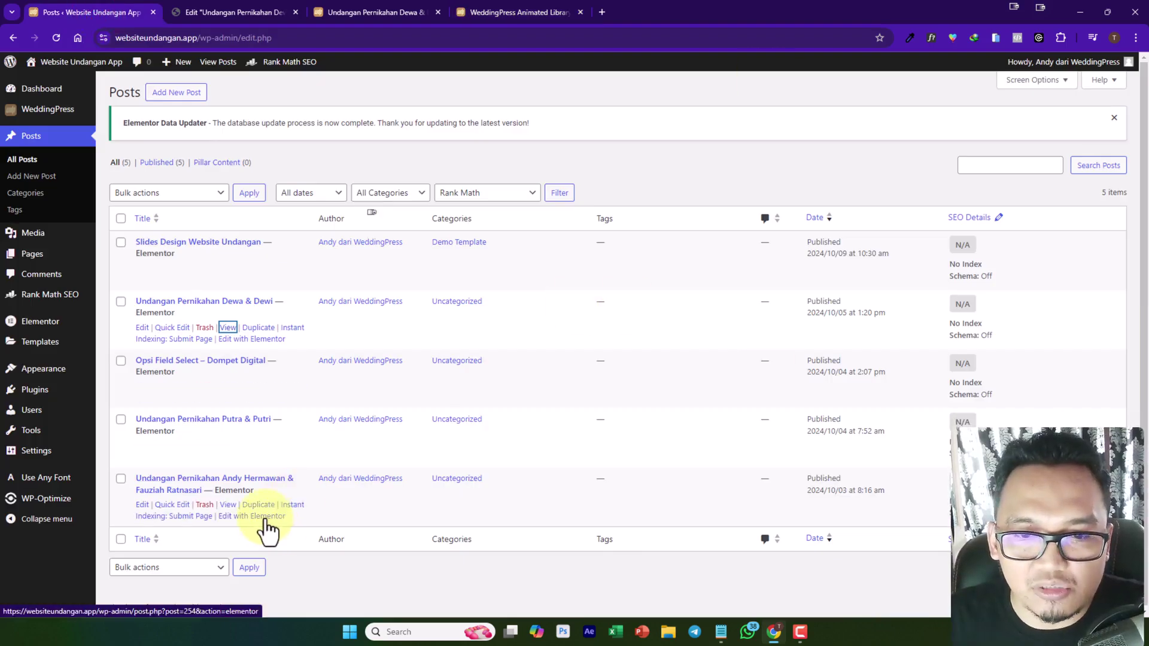
pyautogui.click(375, 320)
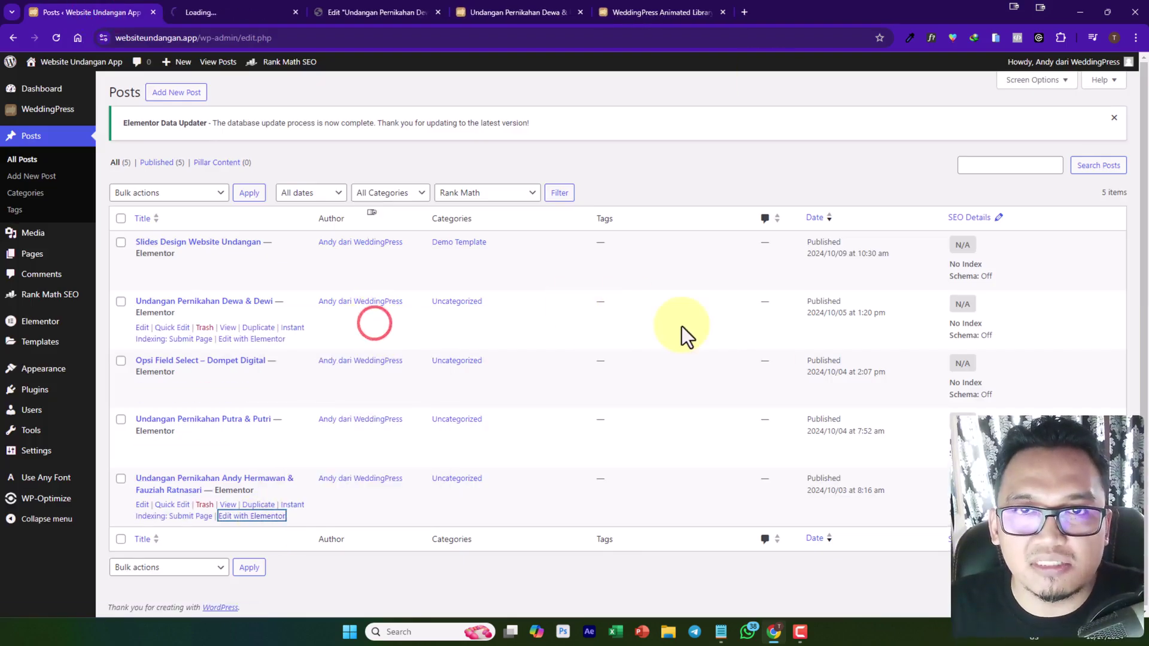
pyautogui.hotkey('ctrl', 'Tab')
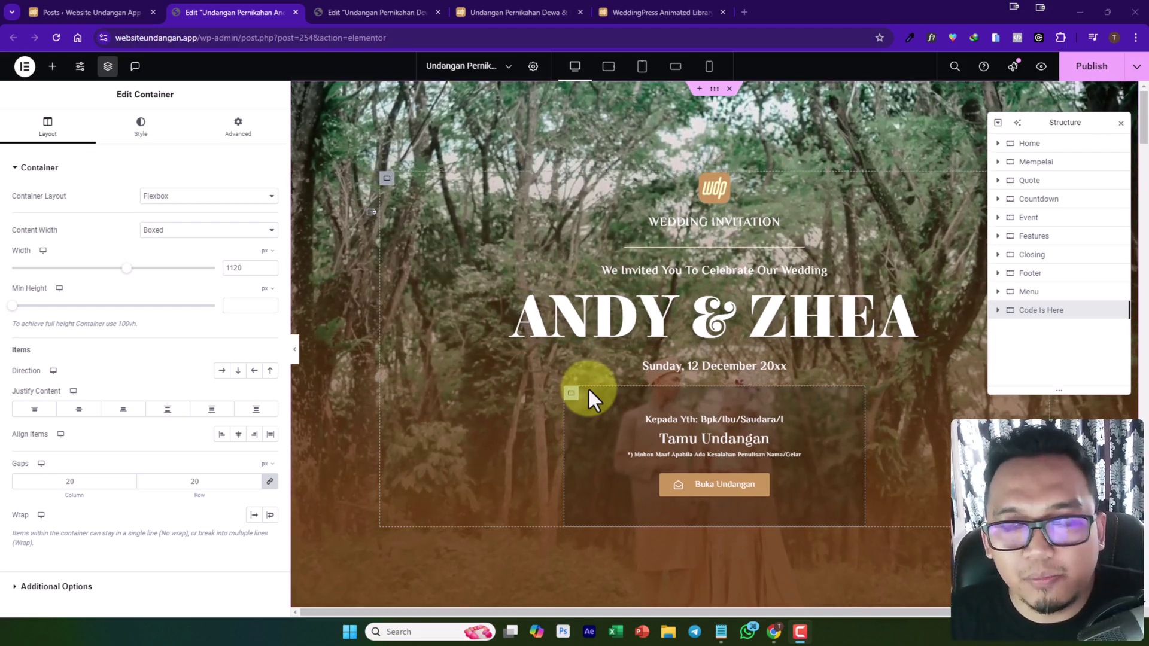
# Open the WeddingPress template library from the empty widget area below the invitation's footer.
pyautogui.scroll(-7, 737, 343)
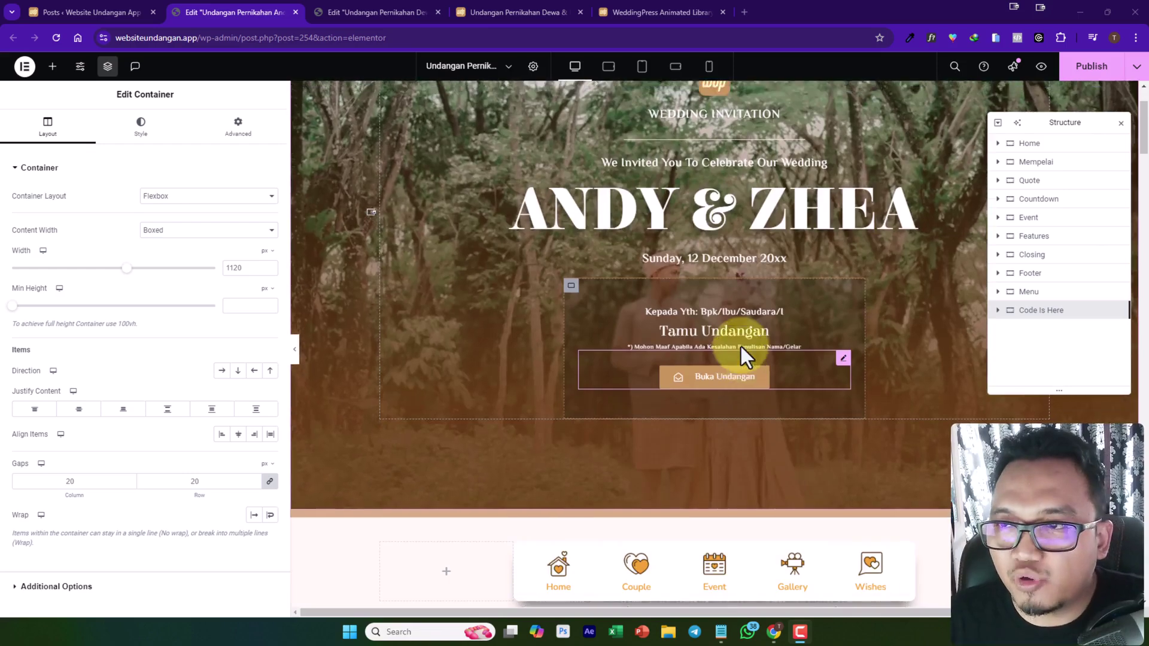
pyautogui.scroll(-20, 766, 355)
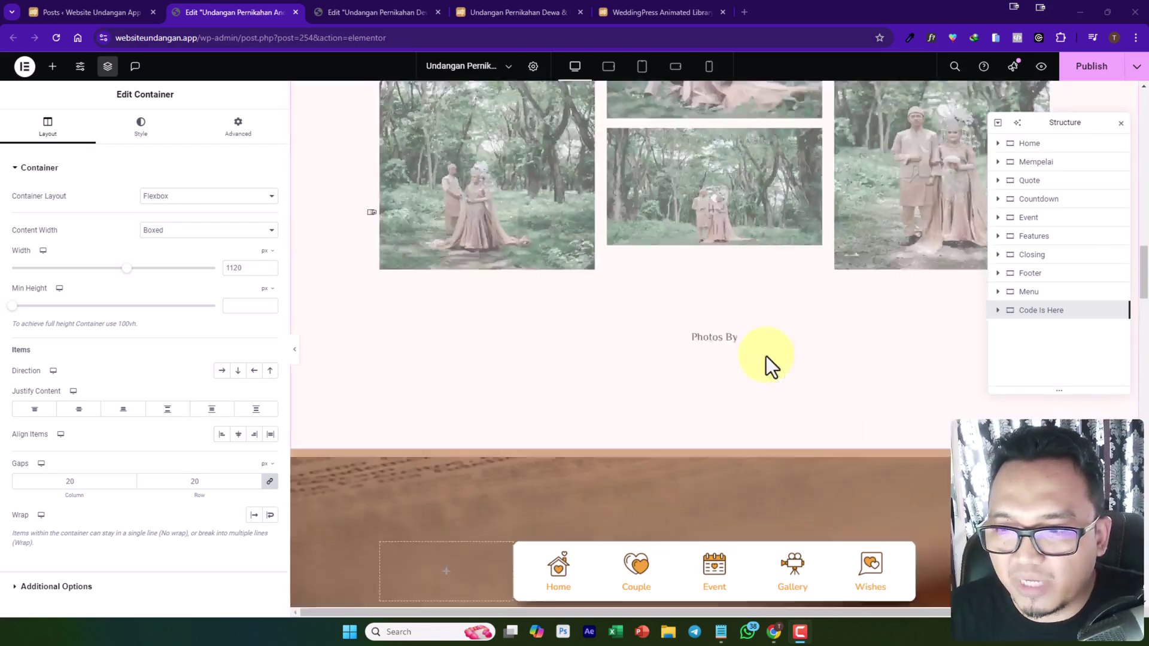
pyautogui.scroll(-20, 748, 383)
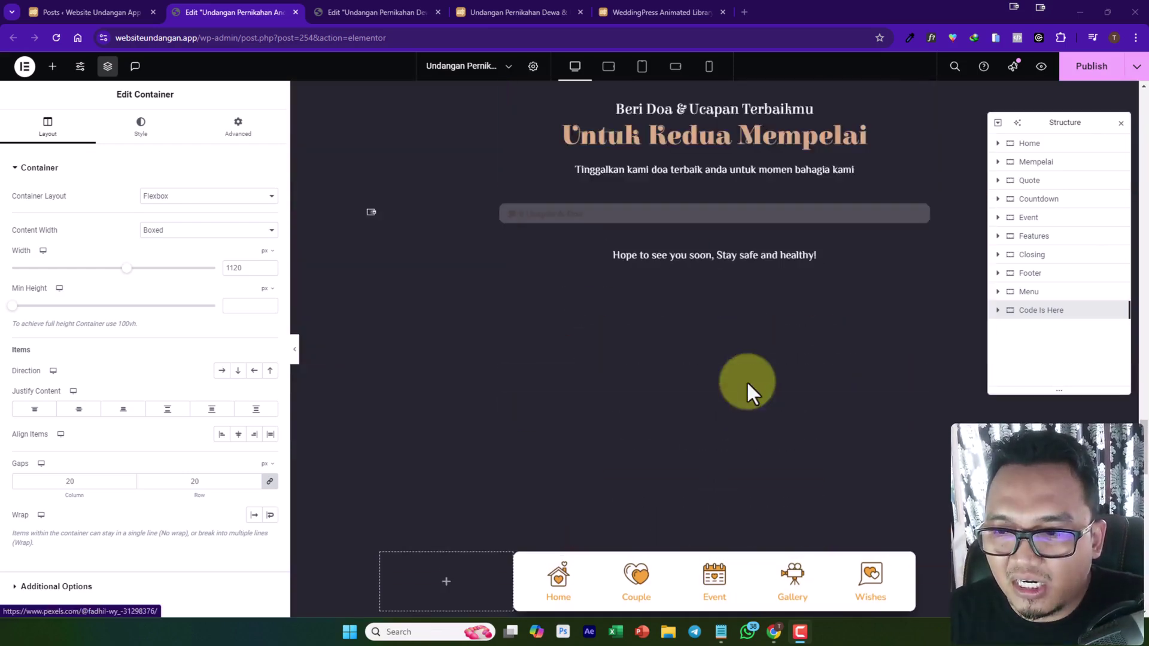
pyautogui.scroll(-10, 749, 383)
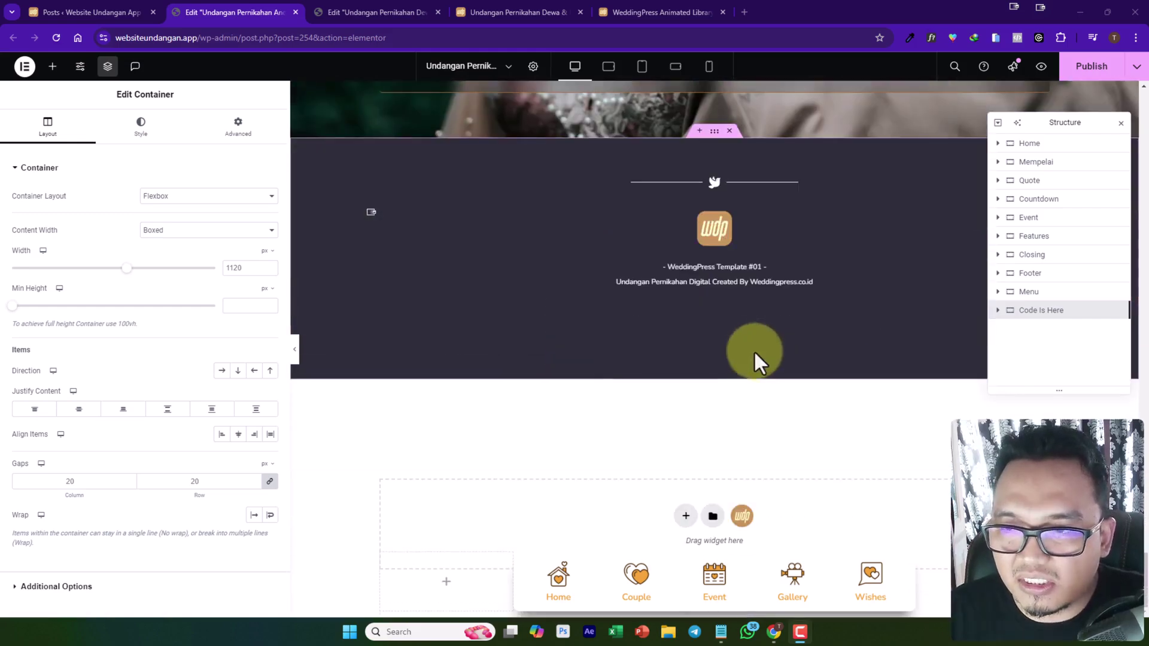
pyautogui.click(743, 515)
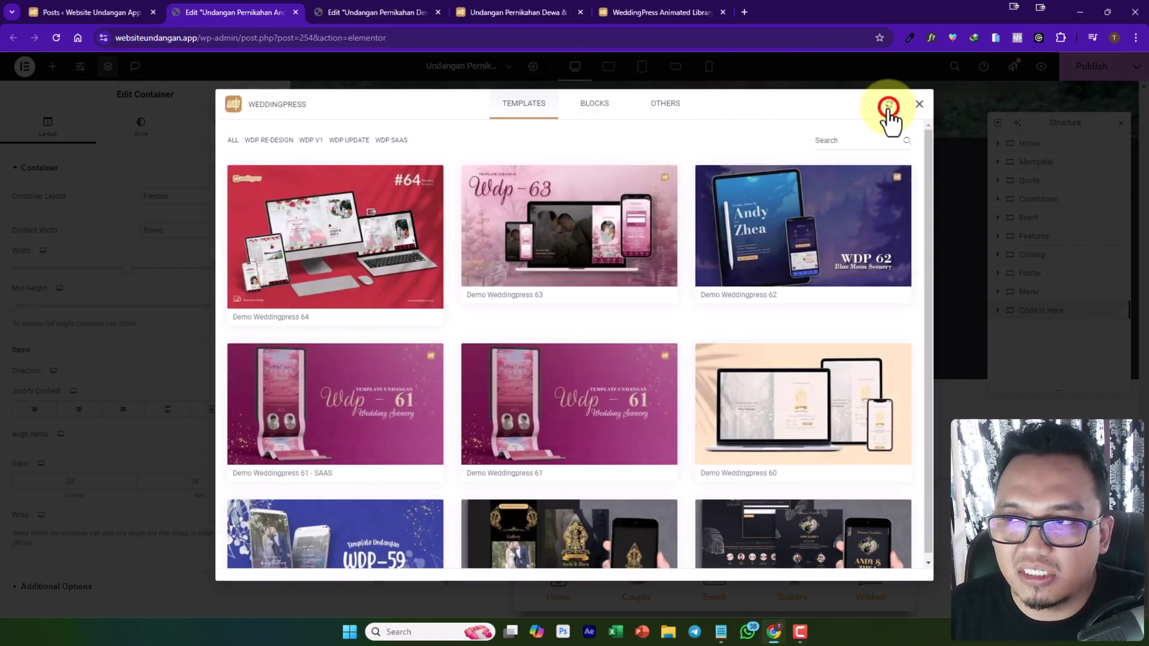
# Browse the WDP RE-DESIGN category of the WeddingPress template library and close the library.
pyautogui.click(255, 141)
pyautogui.click(267, 141)
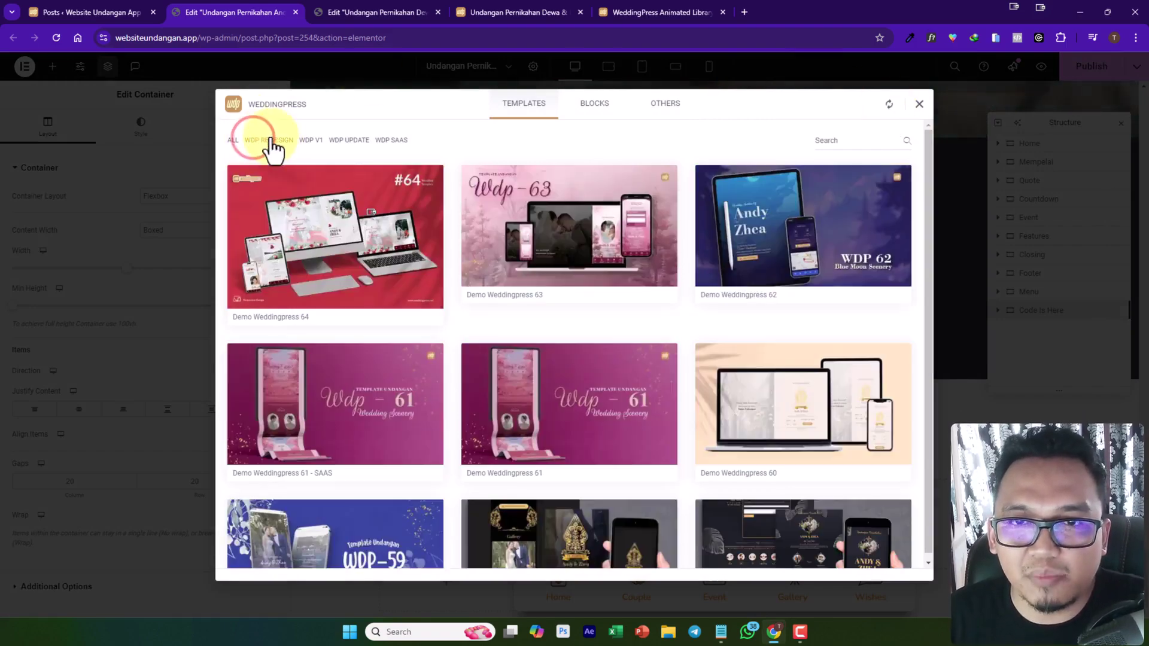
pyautogui.scroll(-13, 664, 395)
pyautogui.scroll(-10, 390, 472)
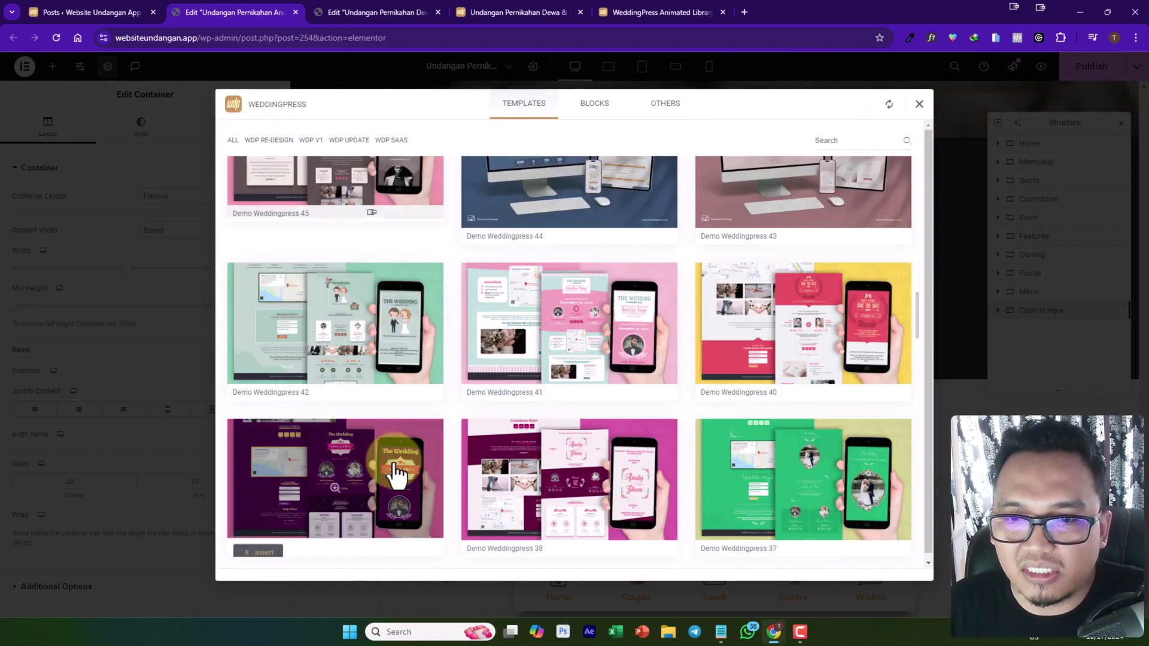
pyautogui.click(267, 134)
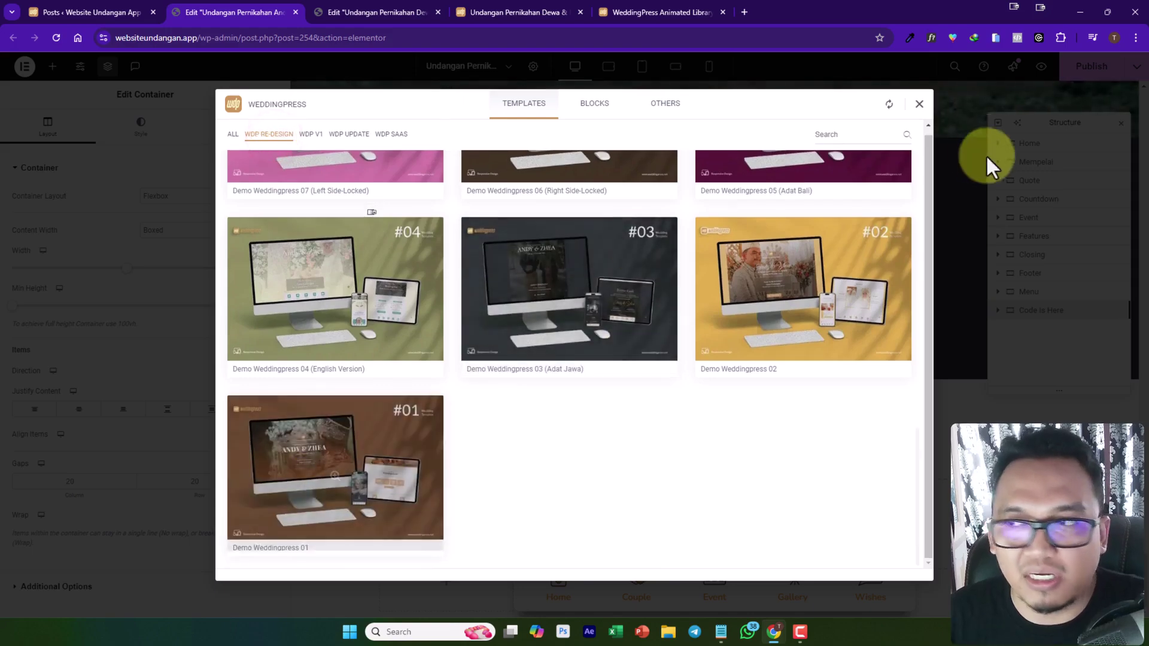
pyautogui.click(919, 104)
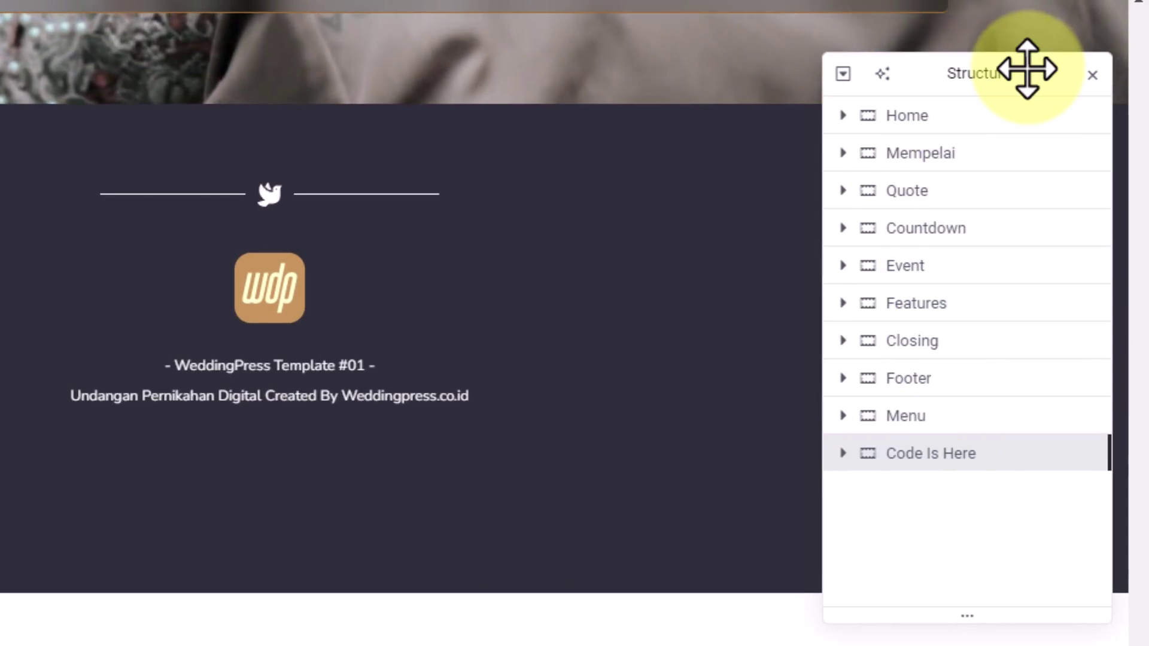
# Open the Script WDPAL HTML widget inside the Code Is Here container and examine its script and styles through the closing style tag.
pyautogui.click(843, 453)
pyautogui.click(940, 562)
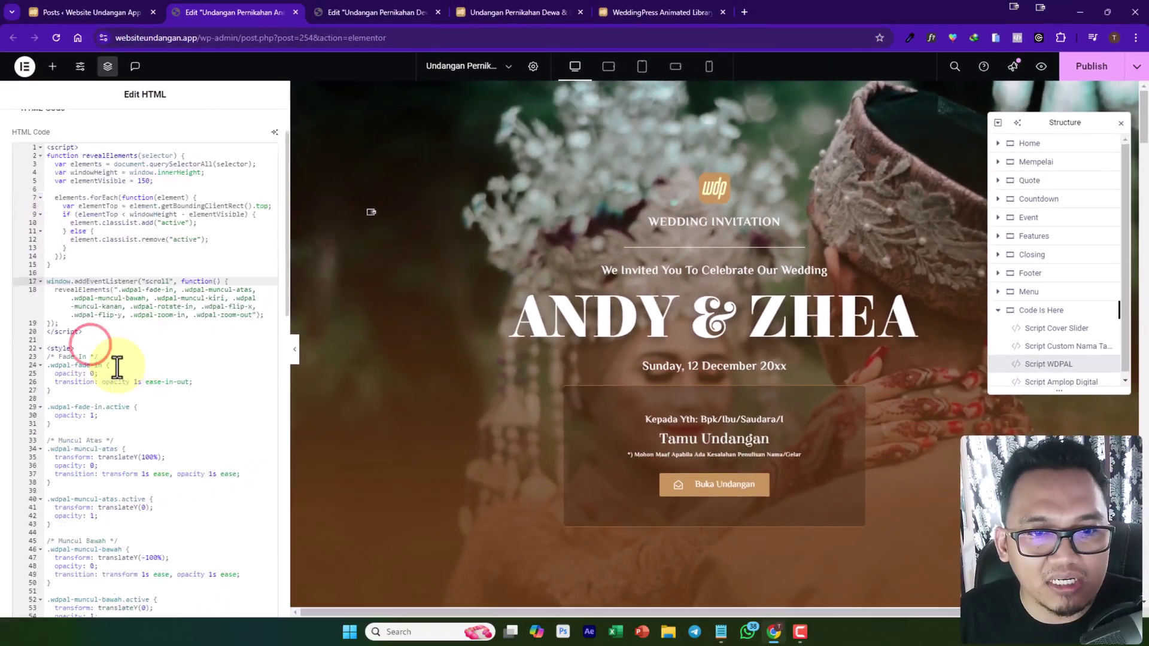
pyautogui.scroll(-8, 117, 367)
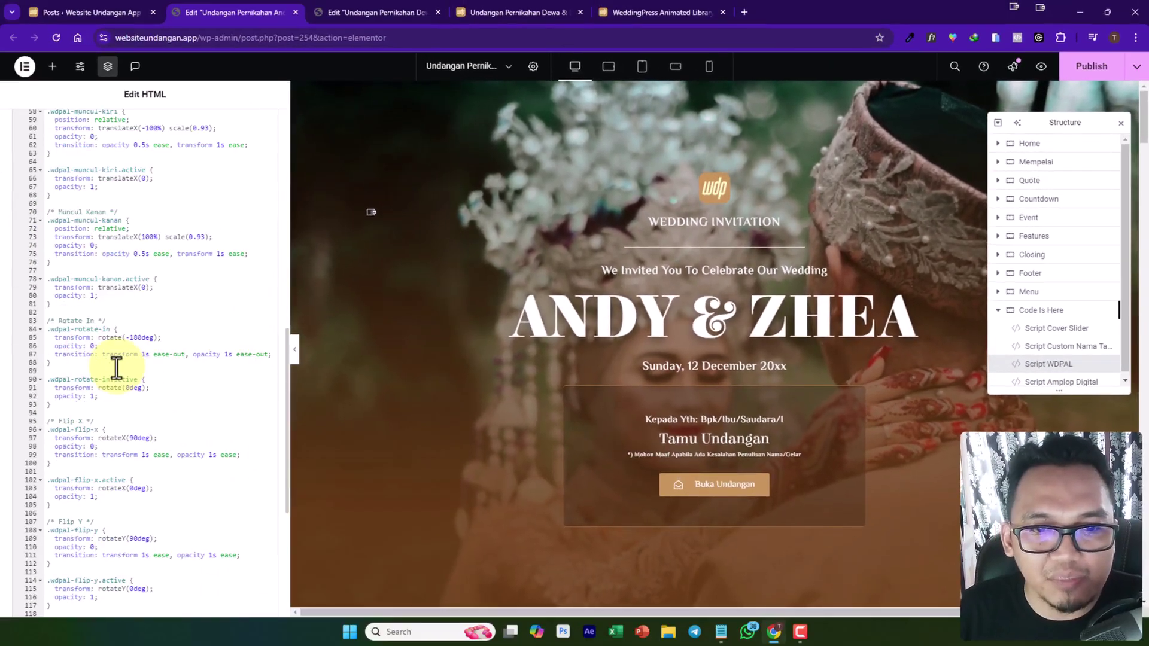
pyautogui.scroll(-5, 117, 367)
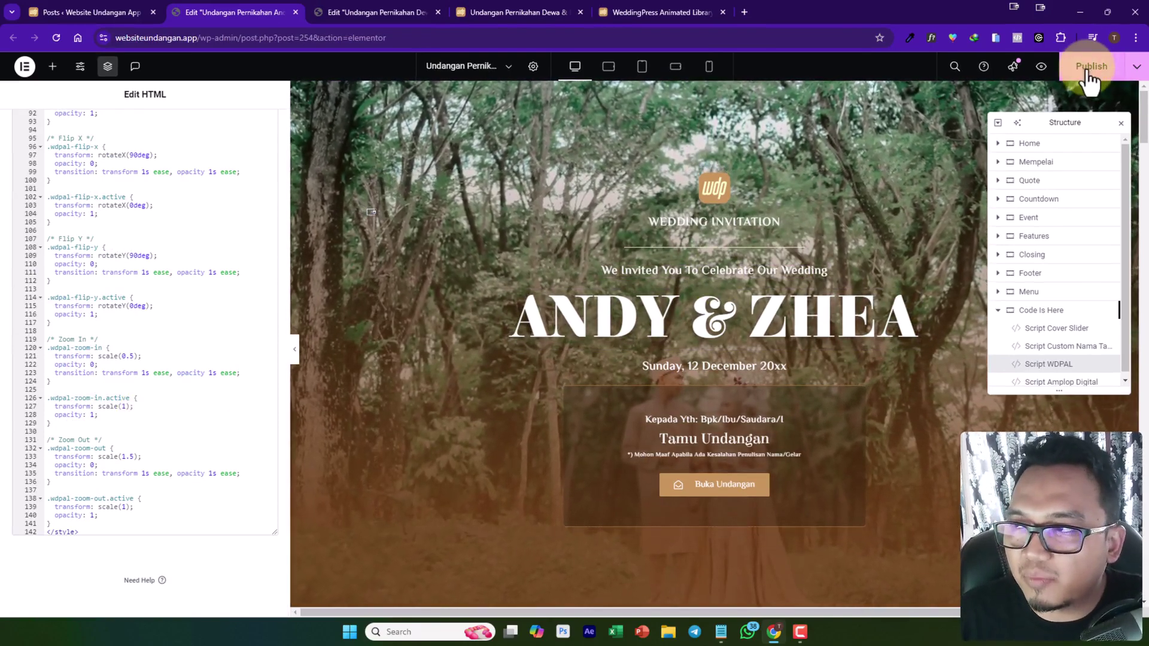
# Publish the invitation, preview it in a new tab and open it from its cover.
pyautogui.click(1091, 67)
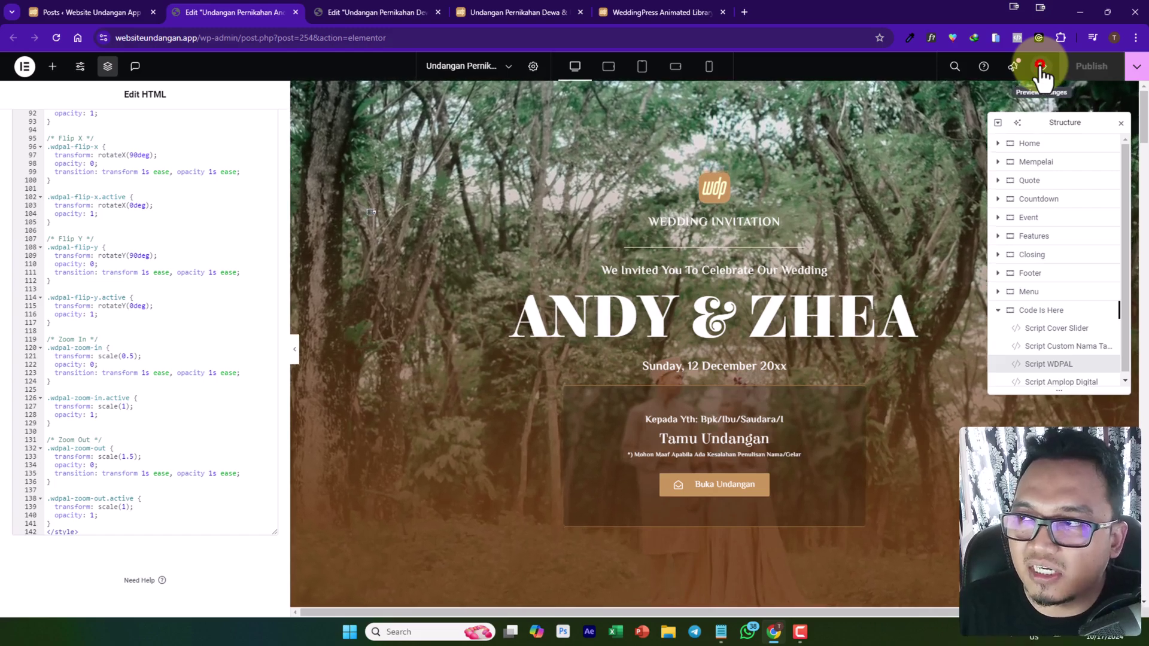
pyautogui.click(1041, 66)
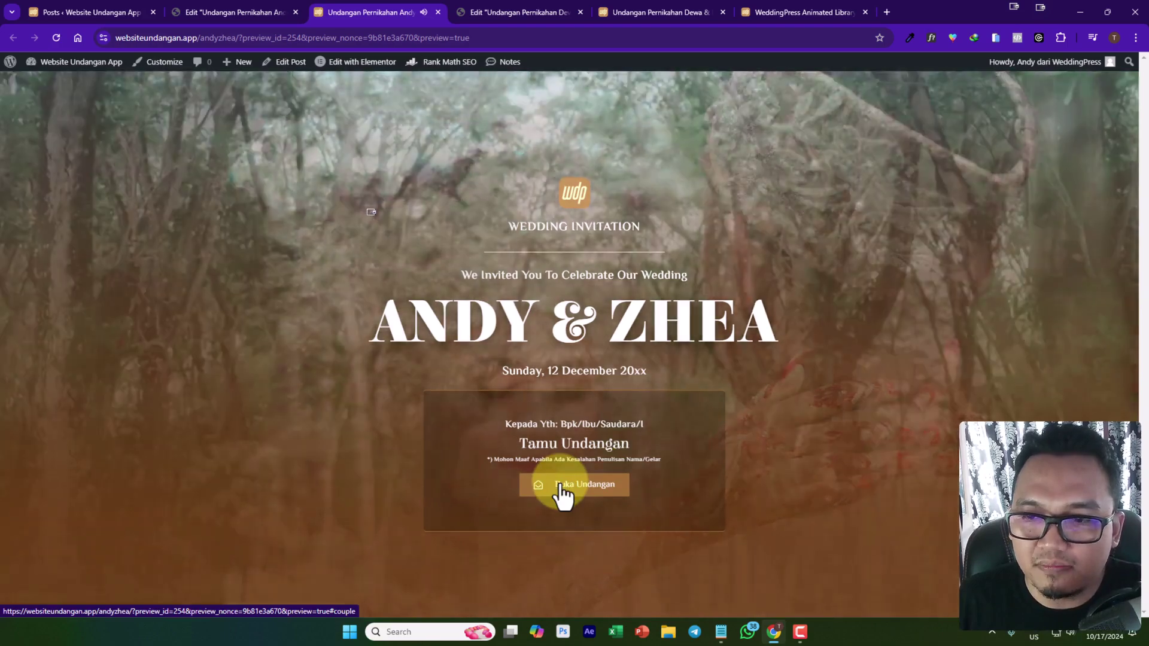
pyautogui.click(559, 482)
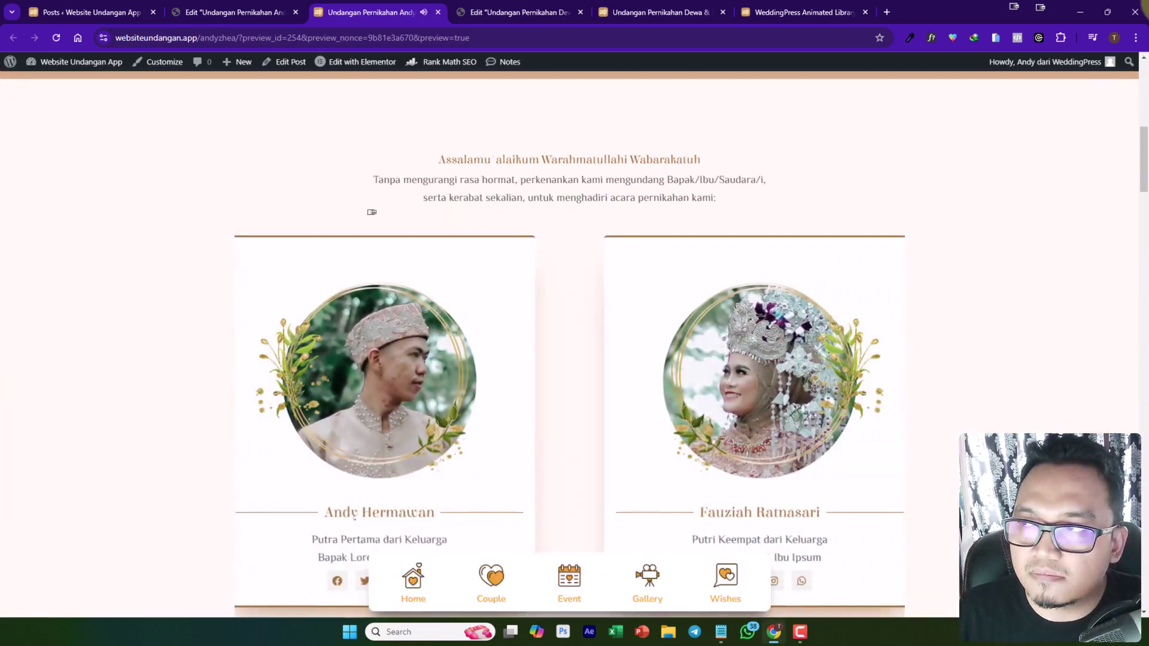
# Examine the scroll animations in the invitation preview from the cover through the couple, gallery, quote, event and closing sections.
pyautogui.scroll(9, 707, 284)
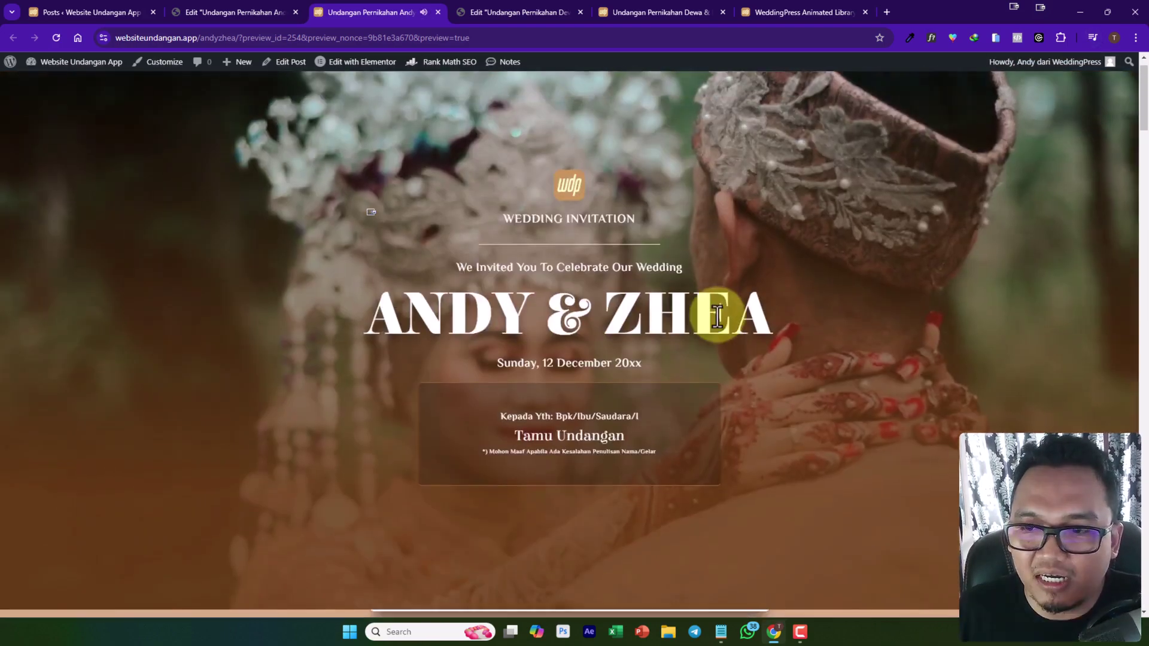
pyautogui.scroll(-7, 676, 347)
pyautogui.scroll(-7, 615, 391)
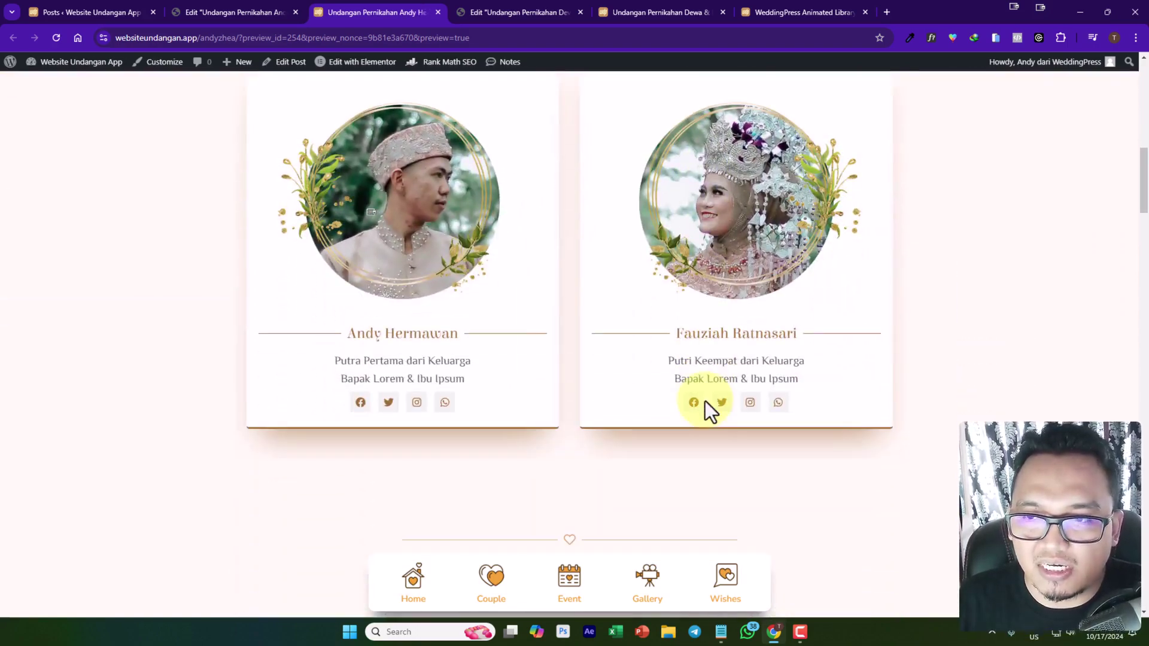
pyautogui.scroll(1, 587, 350)
pyautogui.scroll(-10, 615, 373)
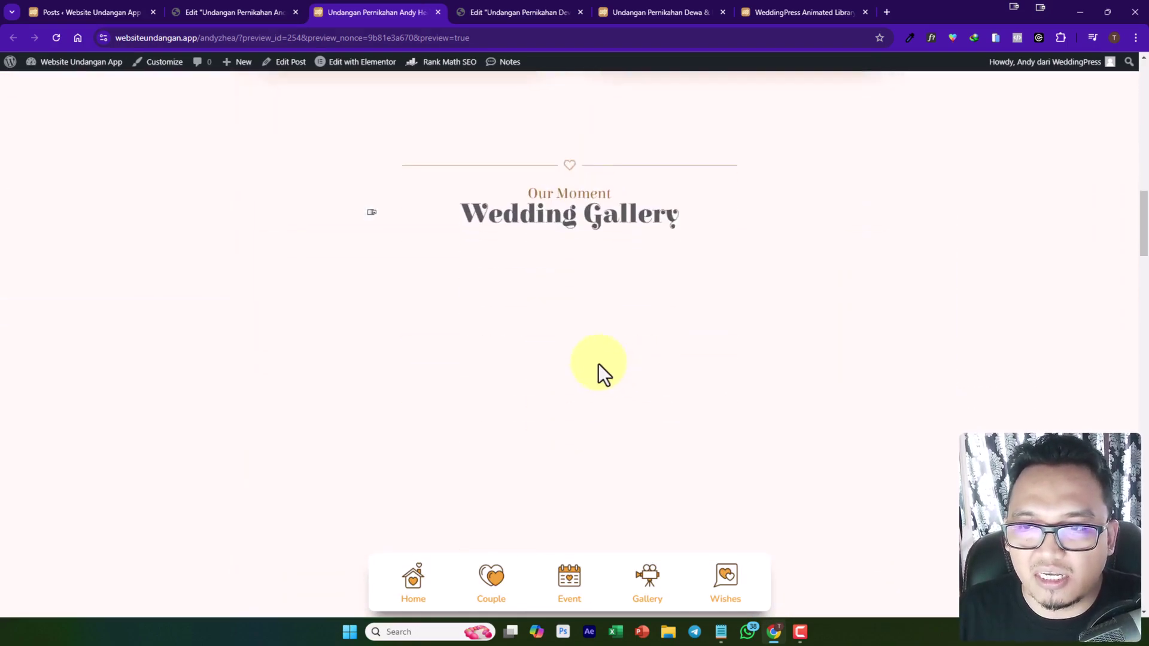
pyautogui.scroll(-8, 706, 306)
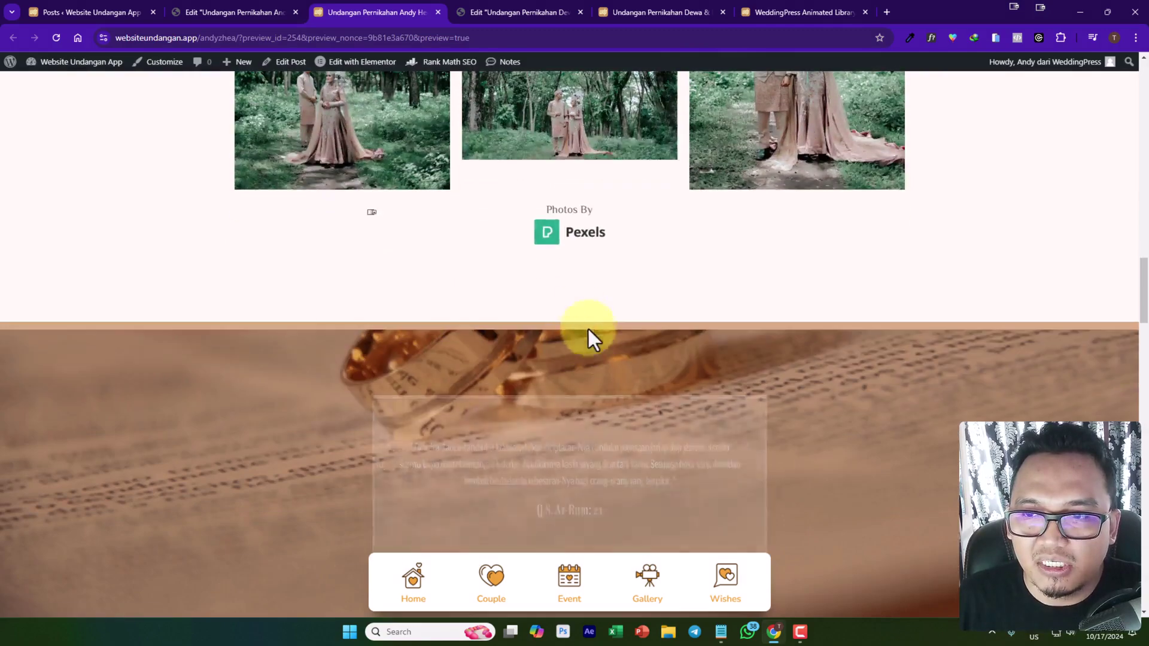
pyautogui.scroll(-7, 560, 374)
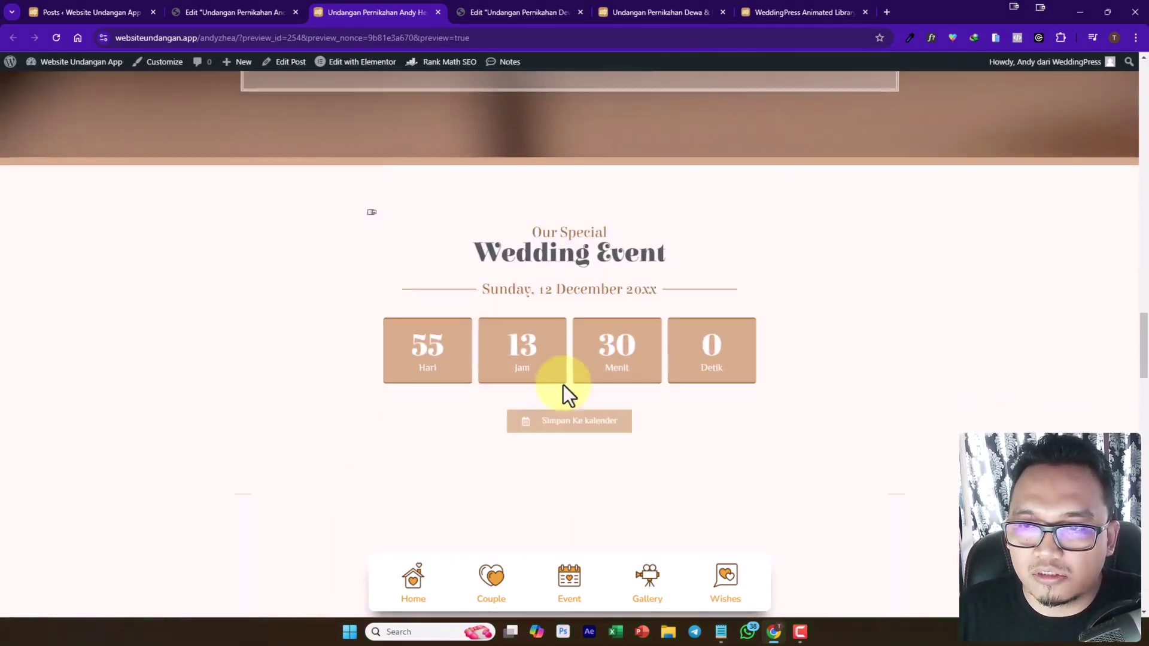
pyautogui.scroll(-8, 562, 385)
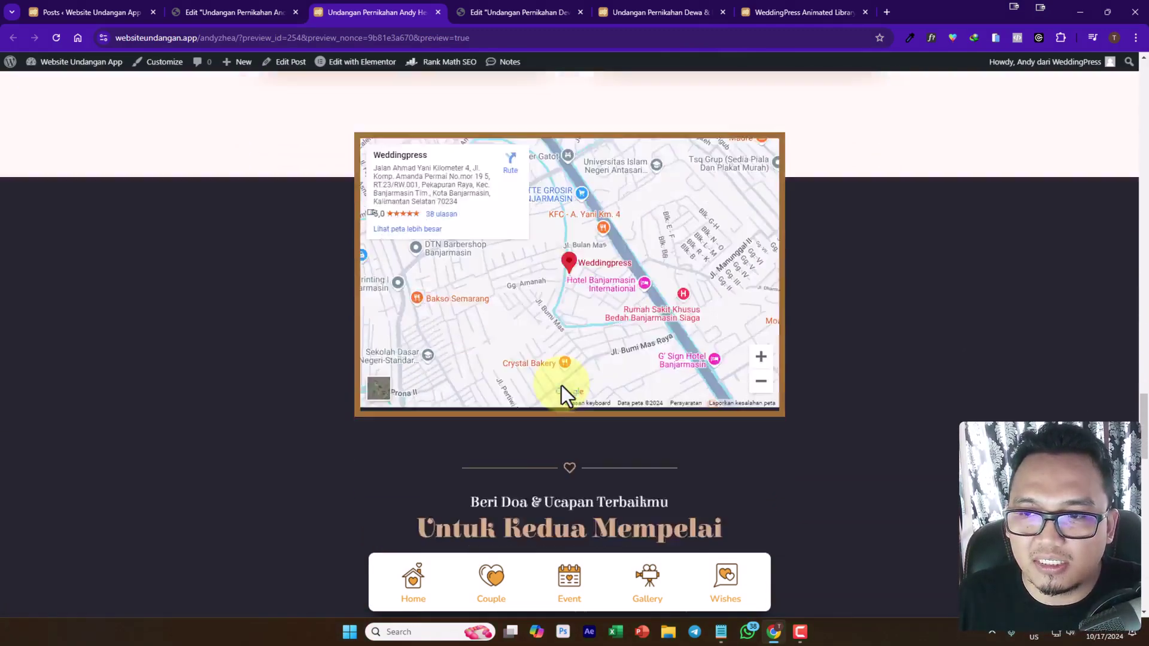
pyautogui.scroll(-10, 562, 386)
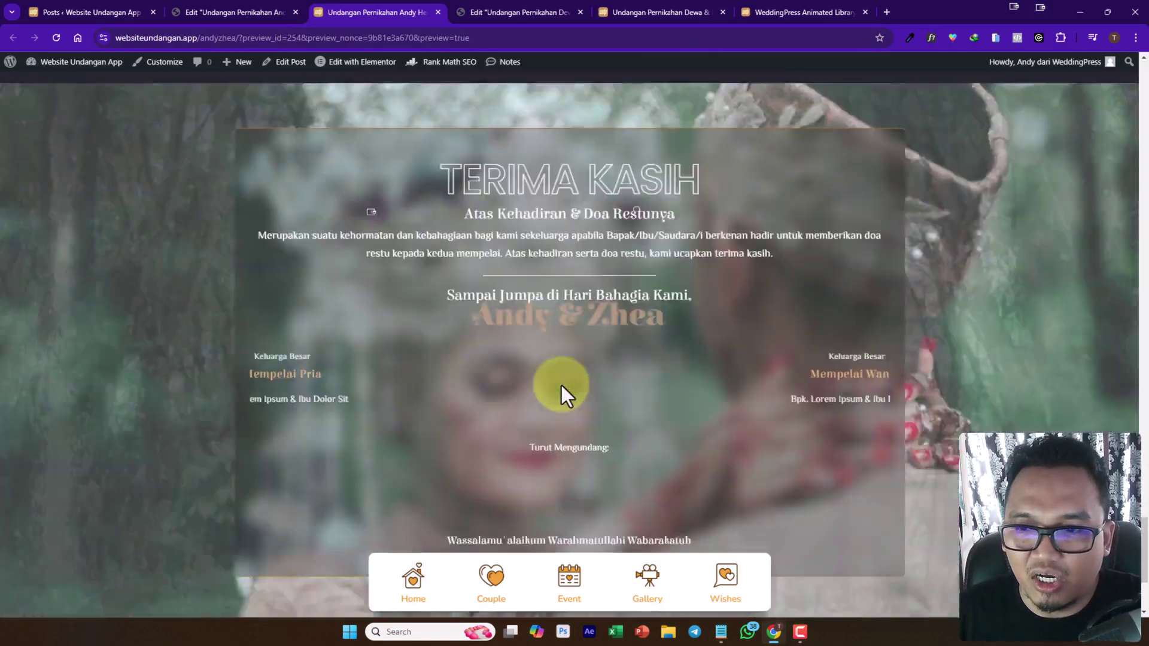
pyautogui.scroll(20, 560, 383)
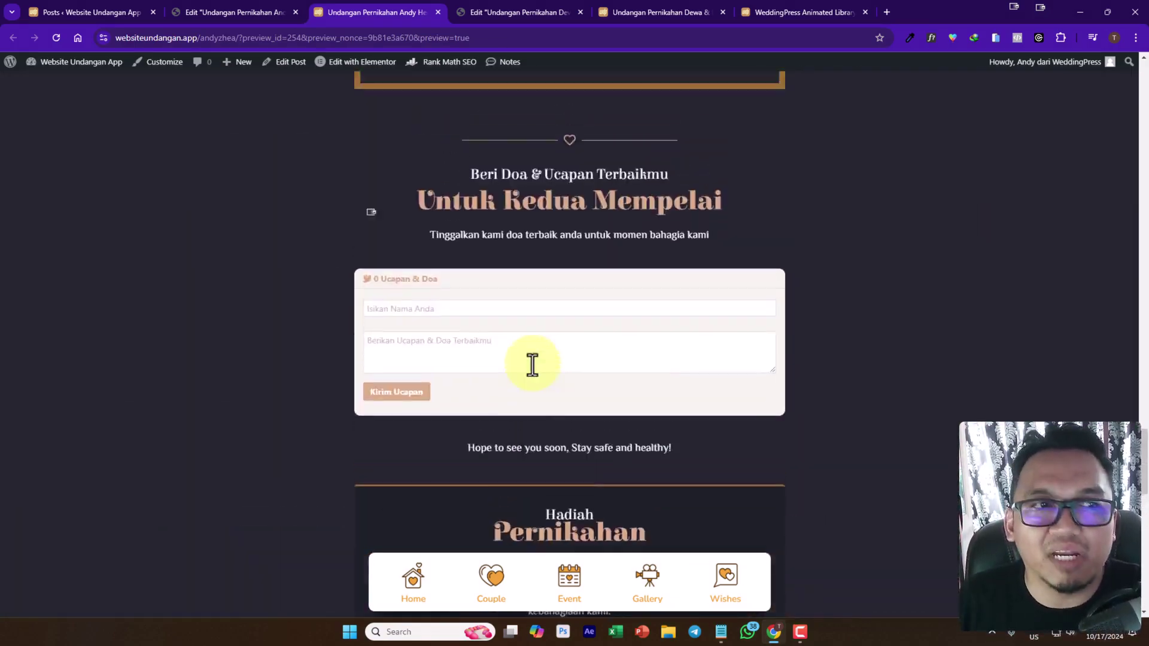
pyautogui.scroll(15, 589, 283)
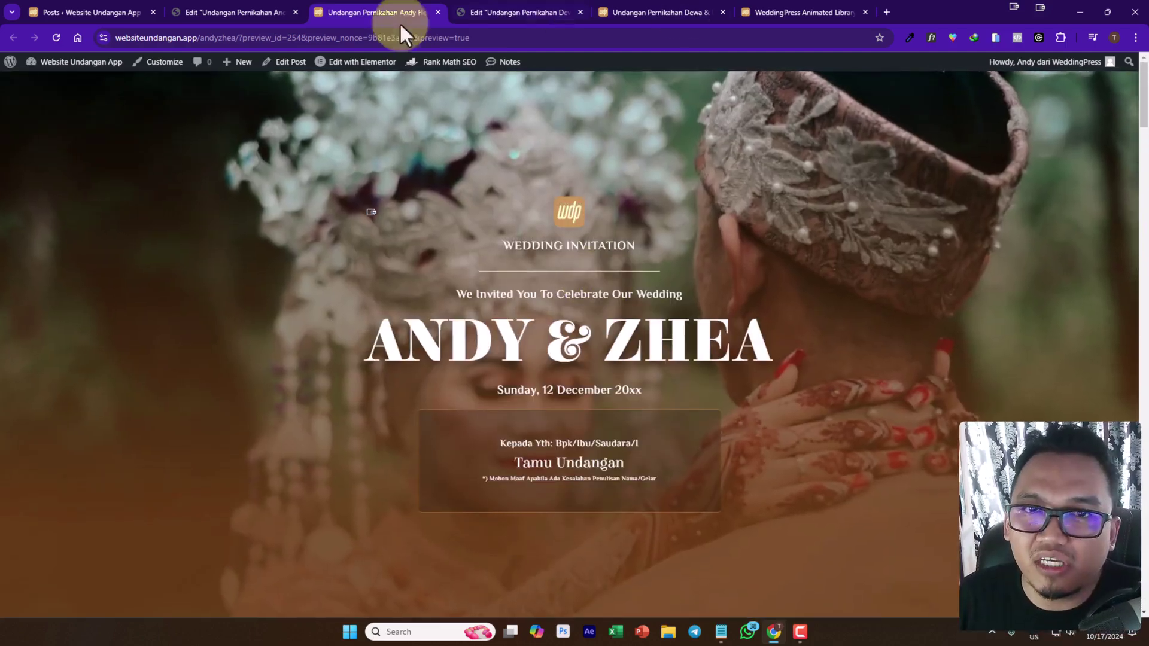
# Review the effect cards on the WeddingPress Animation Library page and reselect Script WDPAL in the invitation's Elementor editor.
pyautogui.click(824, 14)
pyautogui.scroll(15, 559, 425)
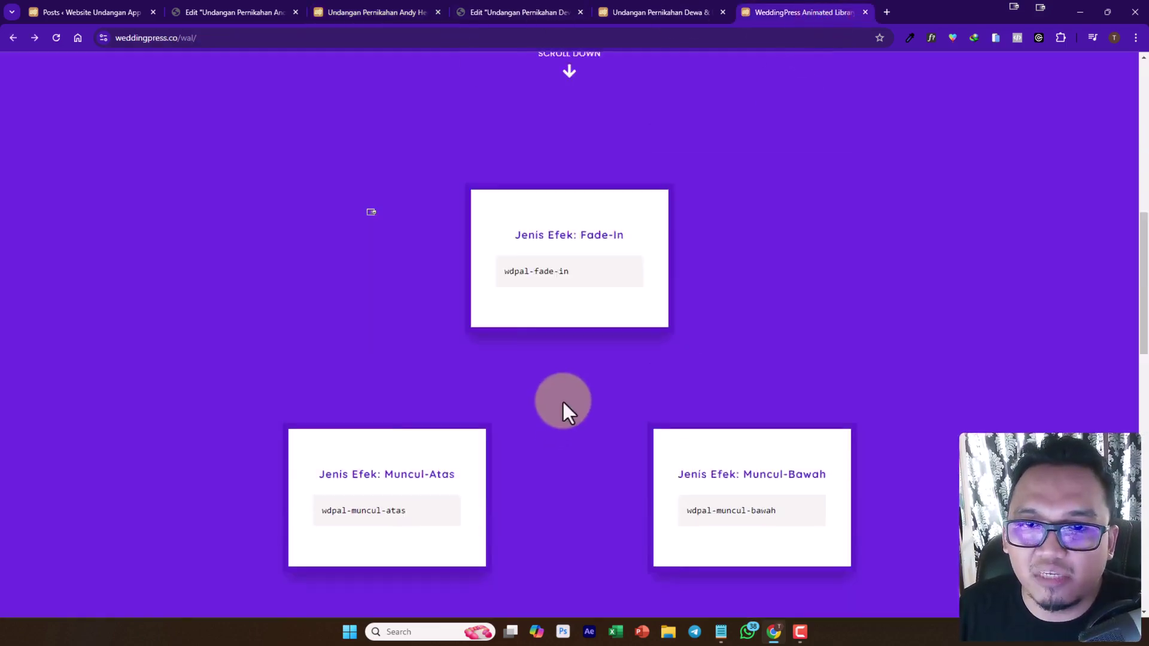
pyautogui.click(239, 15)
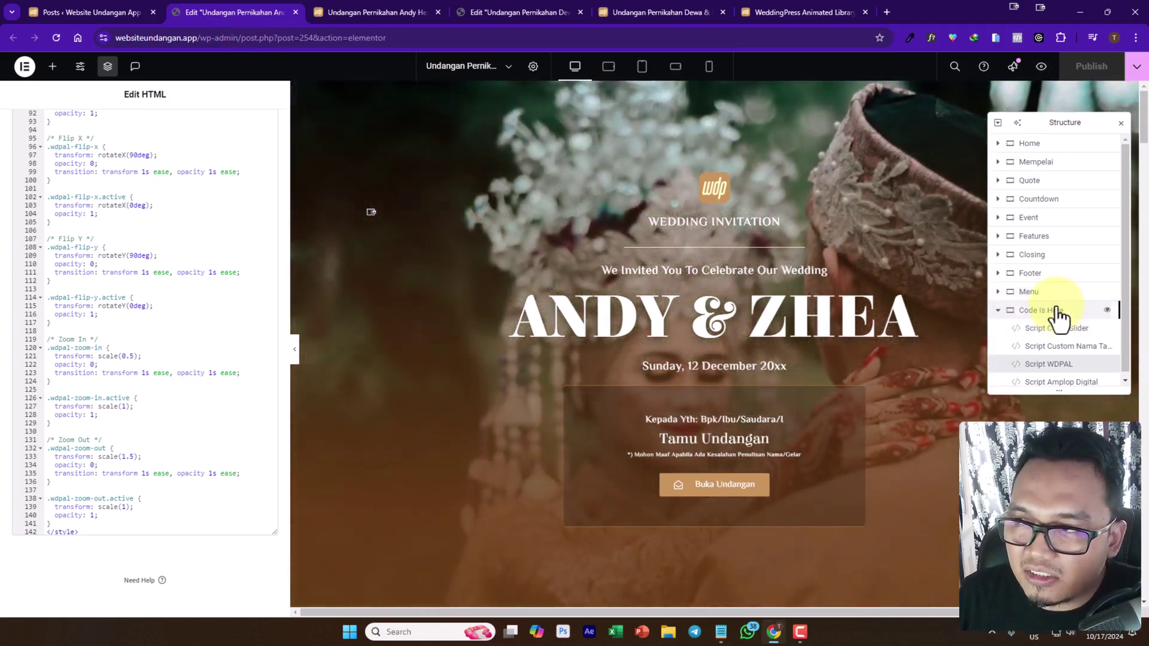
pyautogui.click(1038, 366)
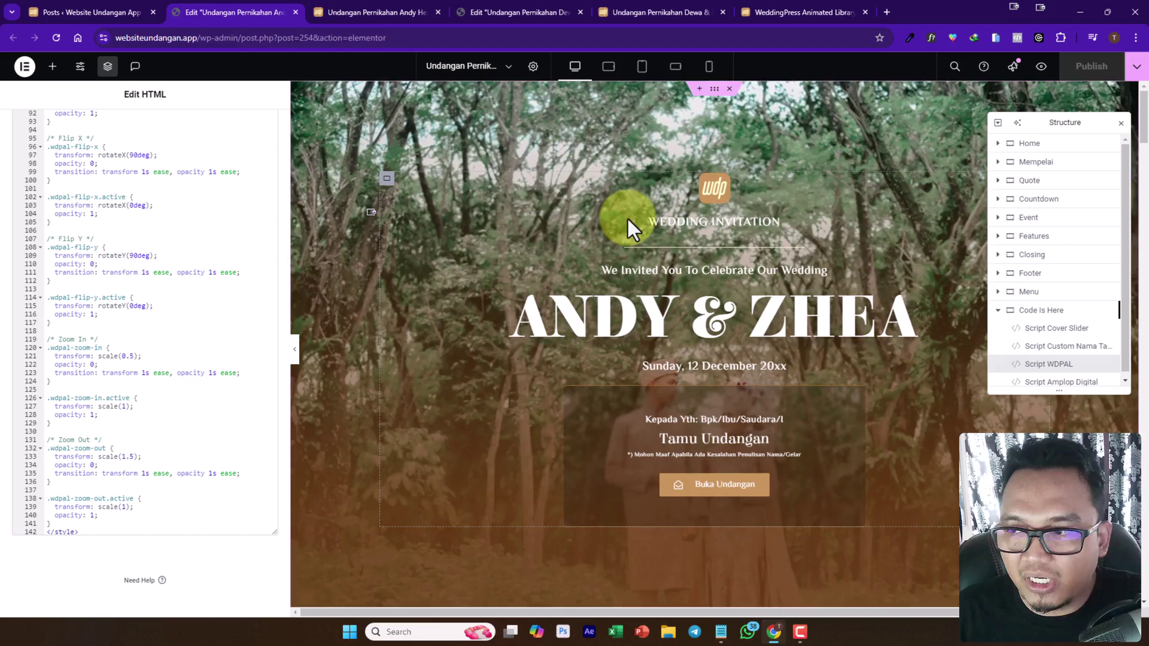
# Select the Mempelai 1 container in the couple section and highlight its CSS class in the advanced settings.
pyautogui.scroll(-10, 794, 331)
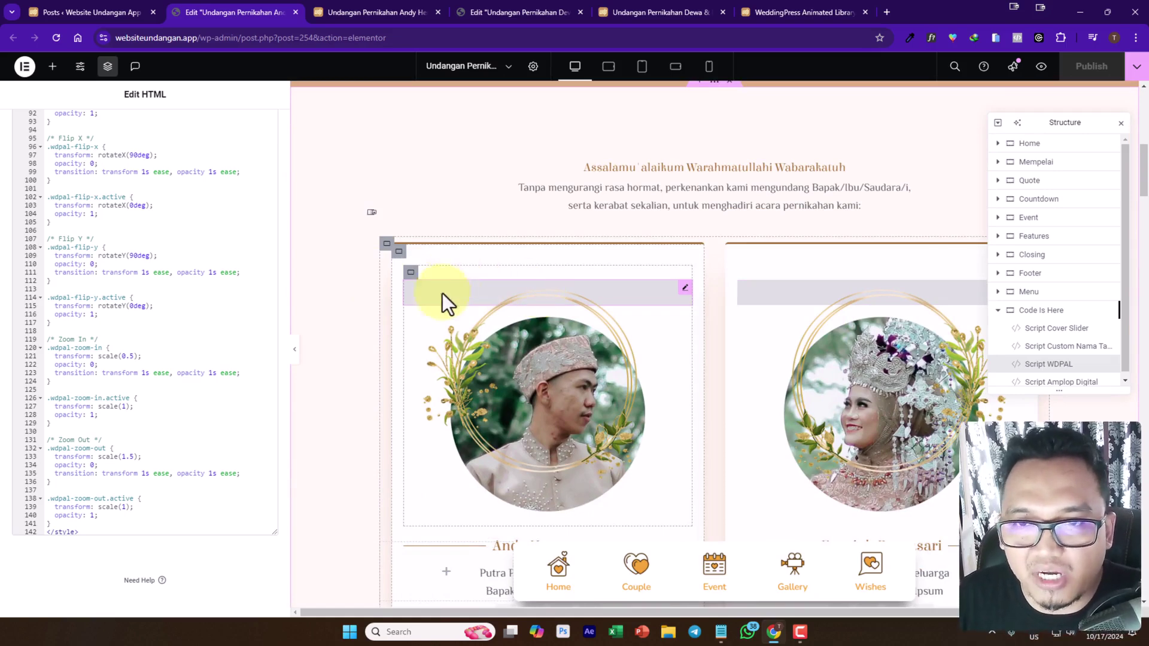
pyautogui.click(389, 245)
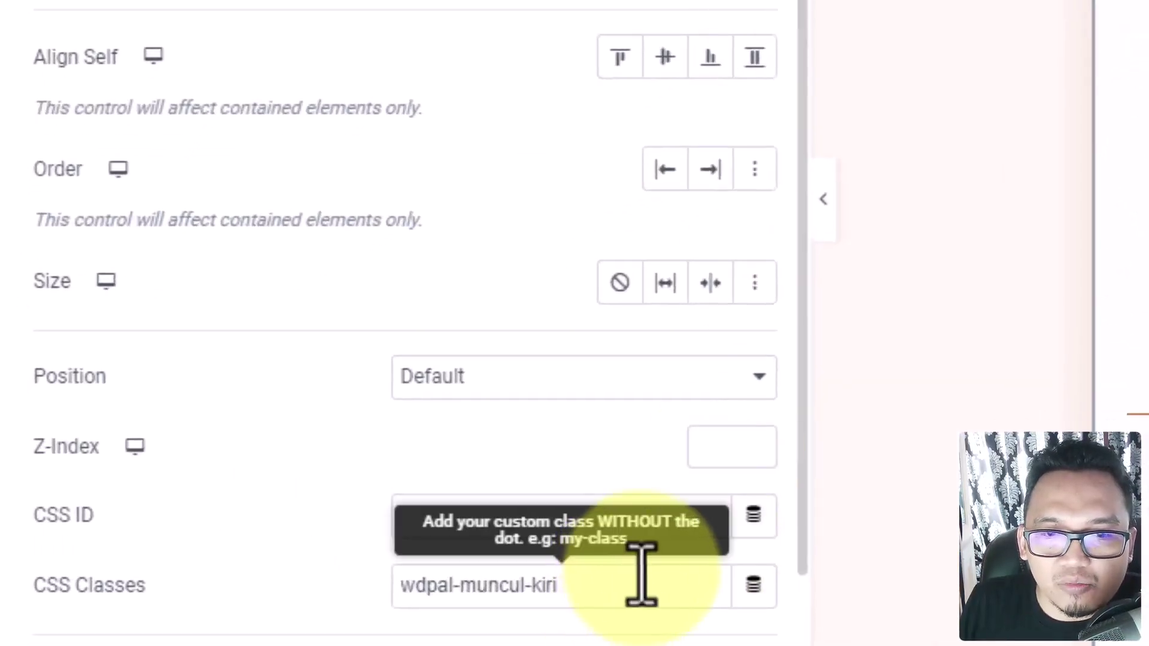
pyautogui.moveTo(639, 577); pyautogui.dragTo(385, 593)
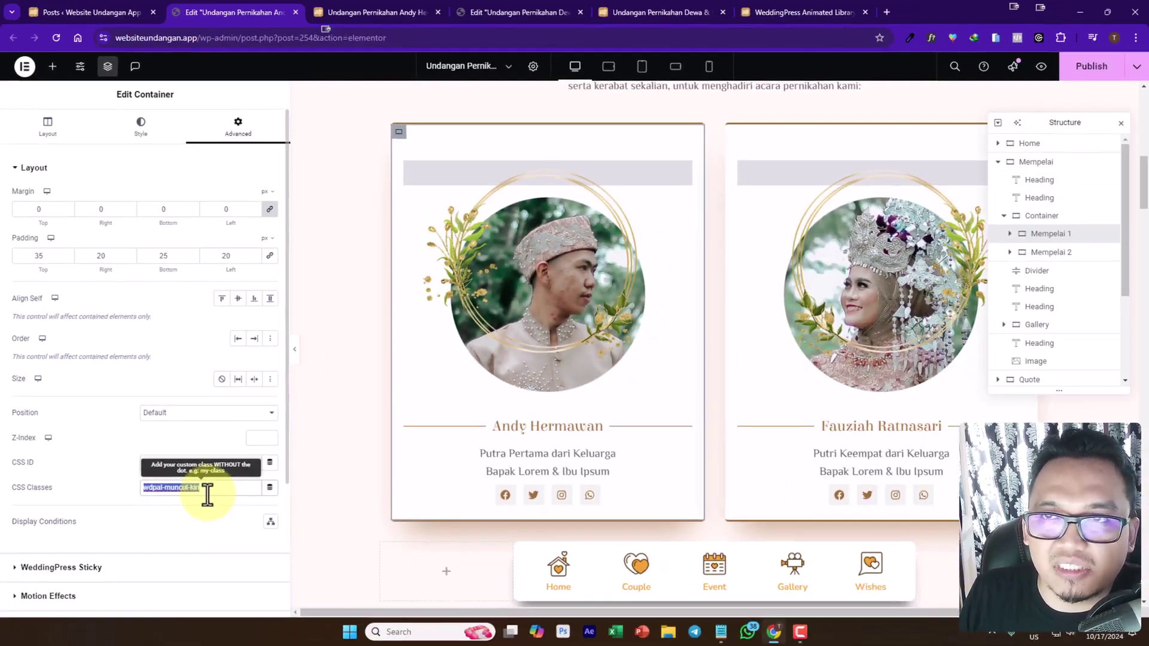
# Copy wdpal-muncul-atas from the Muncul-Atas card, assign it as the CSS class of the "Tanpa mengurangi rasa hormat" heading and check the scroll effect.
pyautogui.click(804, 13)
pyautogui.scroll(-10, 658, 370)
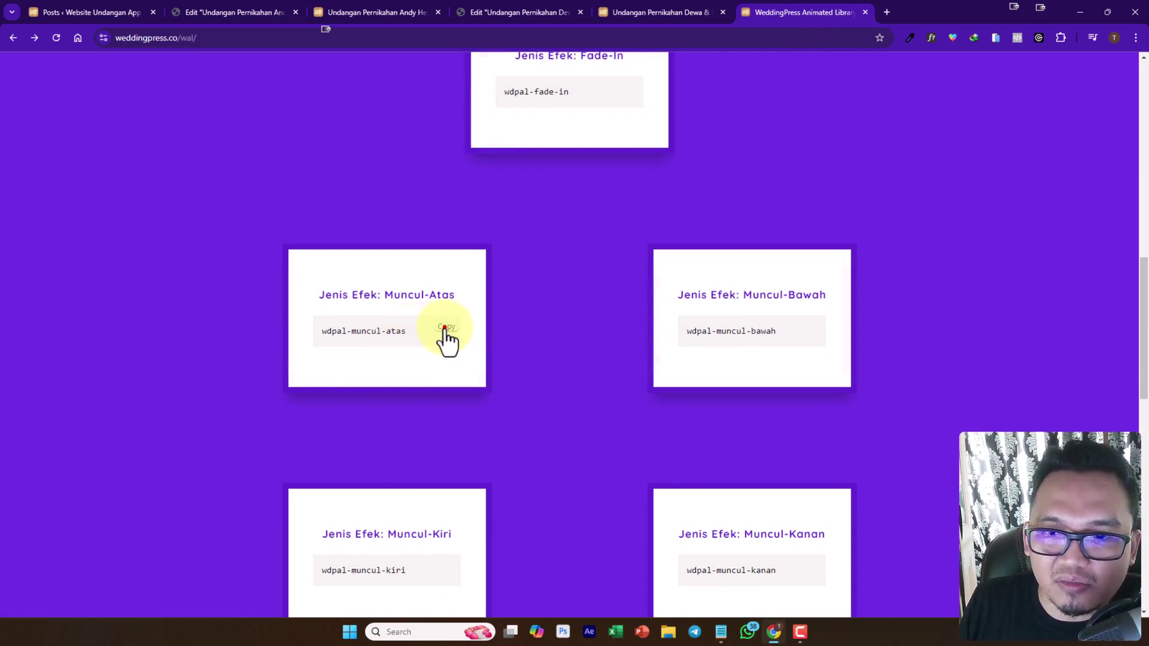
pyautogui.click(224, 13)
pyautogui.scroll(4, 667, 315)
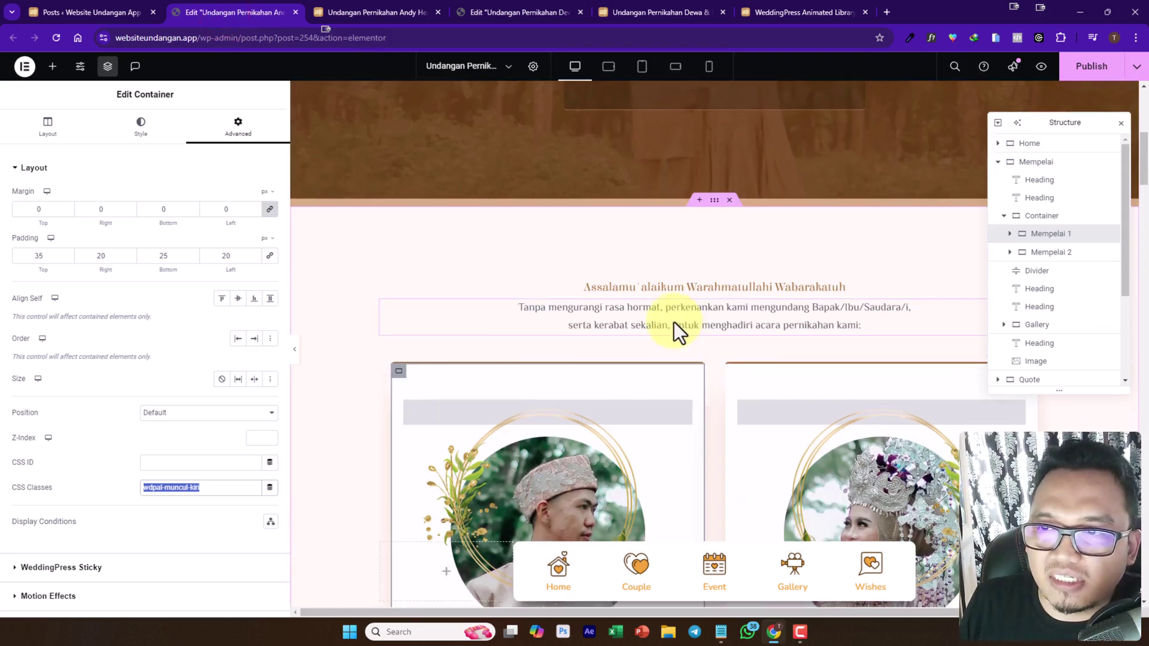
pyautogui.click(674, 322)
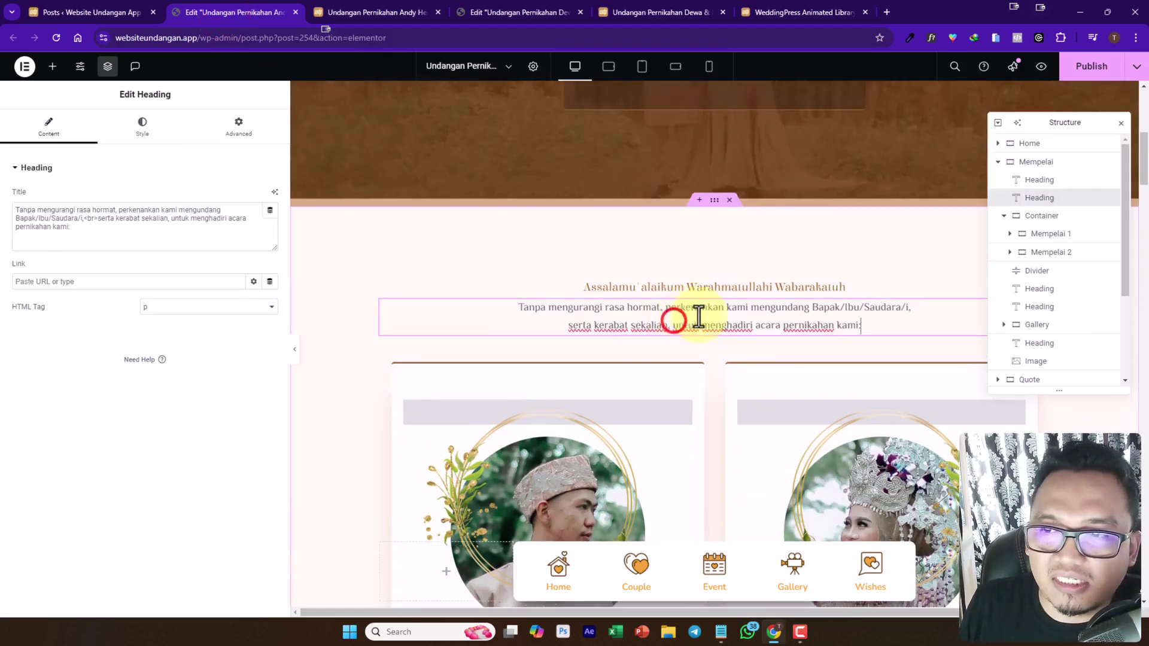
pyautogui.click(237, 133)
pyautogui.rightClick(168, 510)
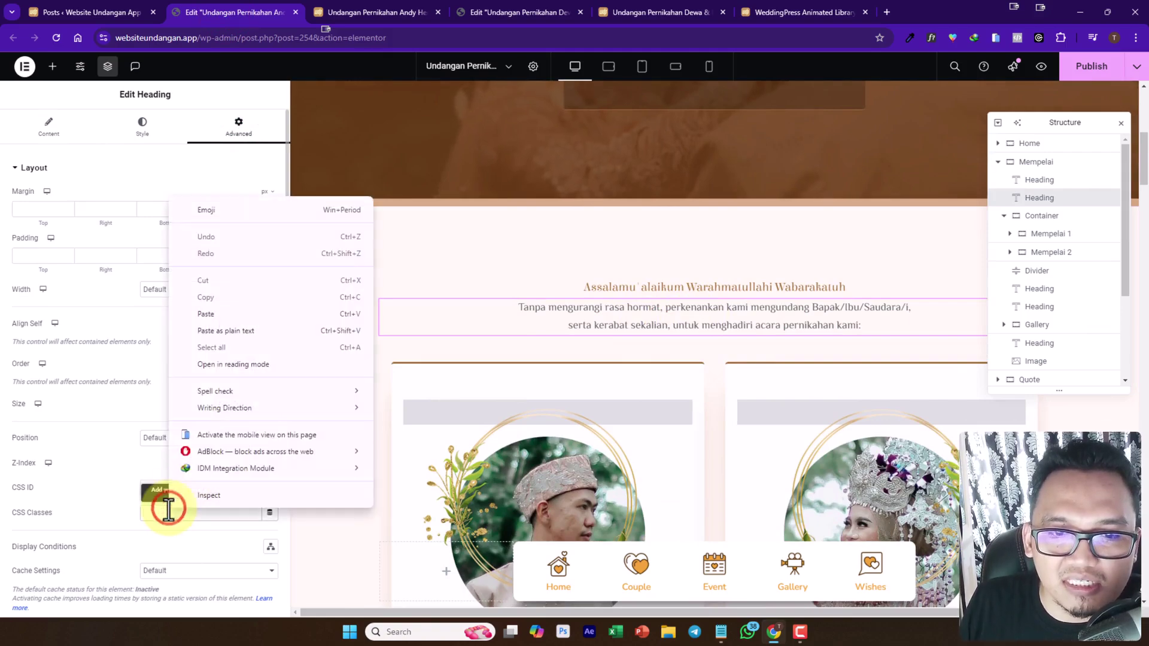
pyautogui.click(278, 332)
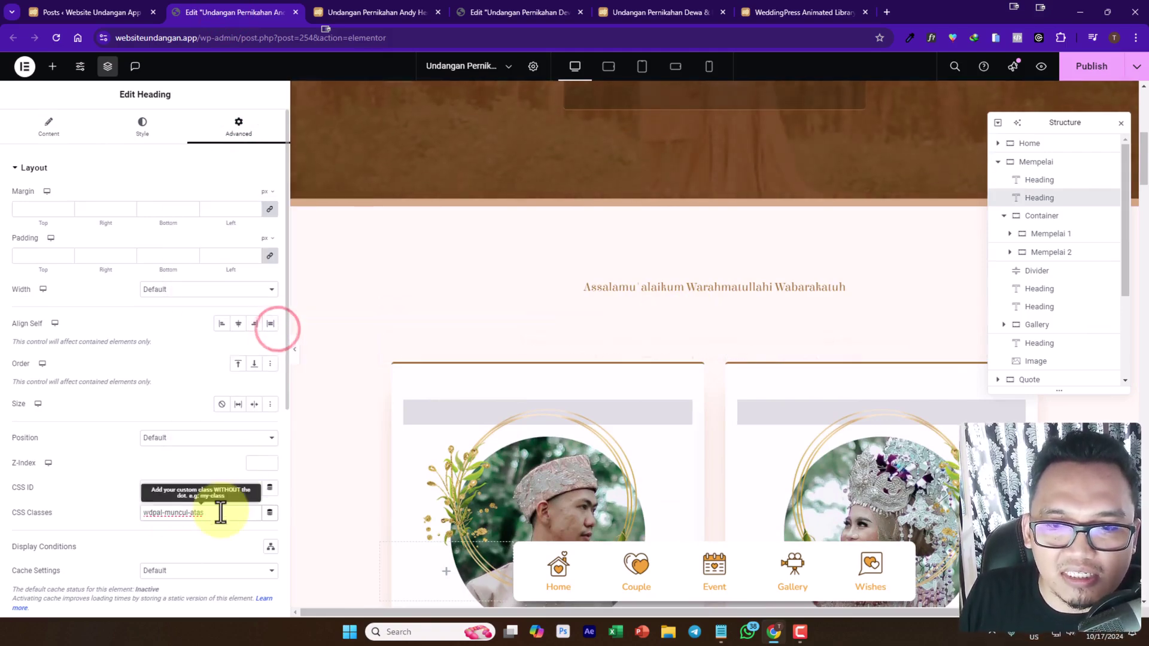
pyautogui.scroll(6, 850, 300)
pyautogui.scroll(-6, 850, 297)
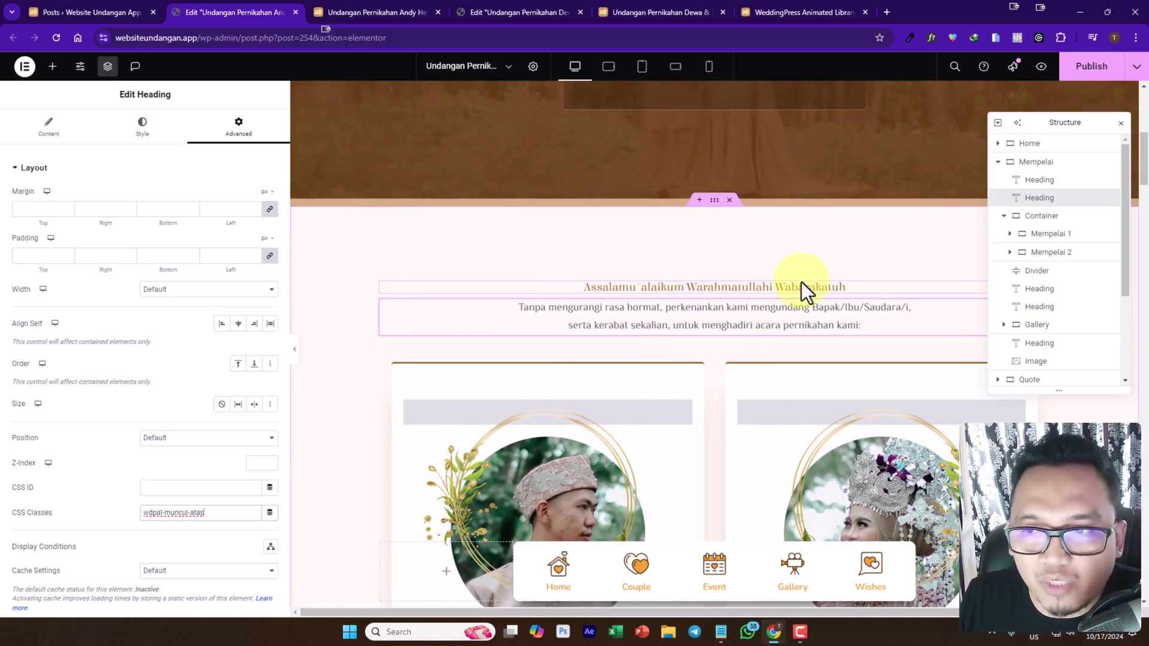
# Select the Mempelai 2 container in the couple section and highlight its CSS class in the advanced settings.
pyautogui.click(732, 372)
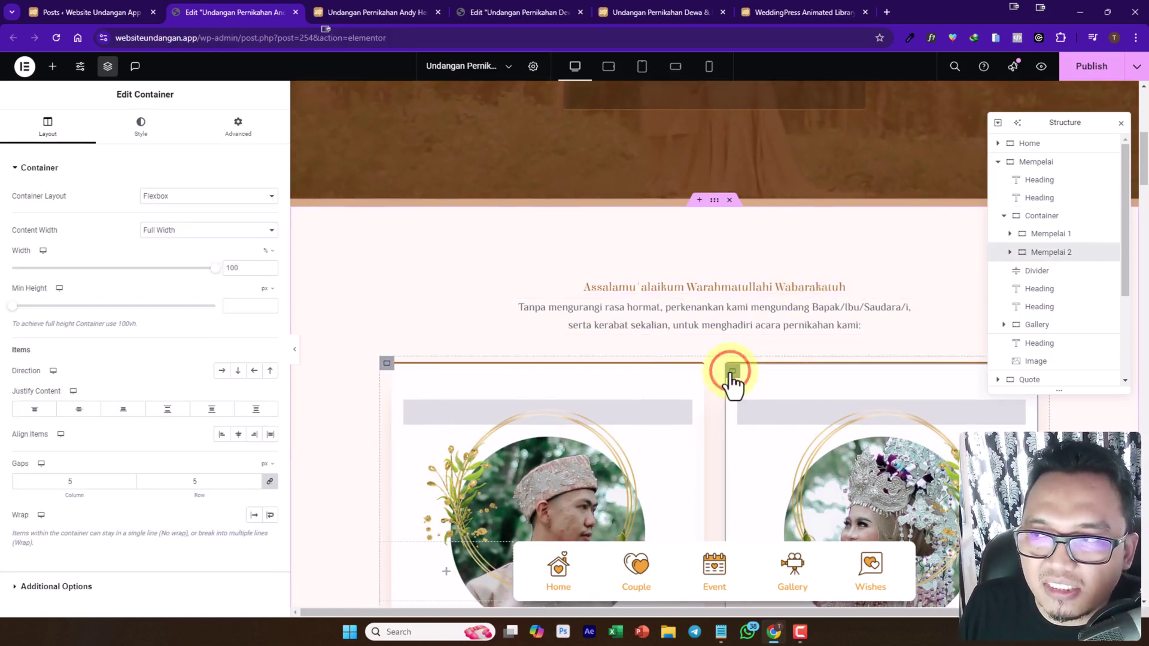
pyautogui.click(227, 131)
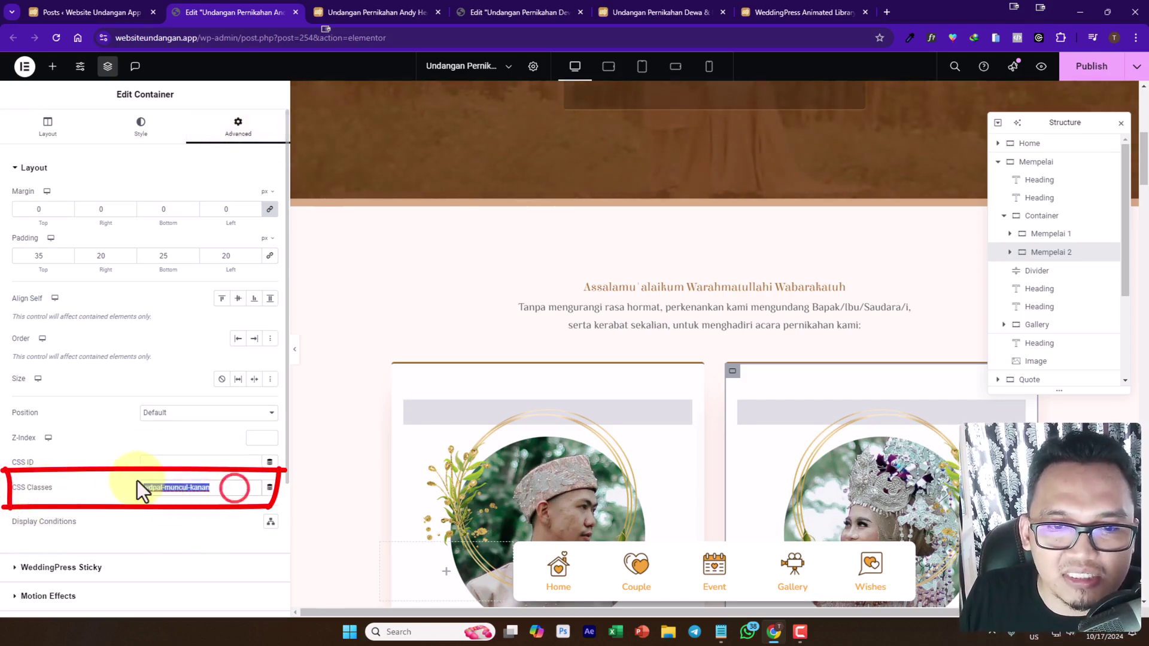
# Select the Gallery container under the Wedding Gallery heading and look over the page down to the quote section.
pyautogui.scroll(-12, 559, 436)
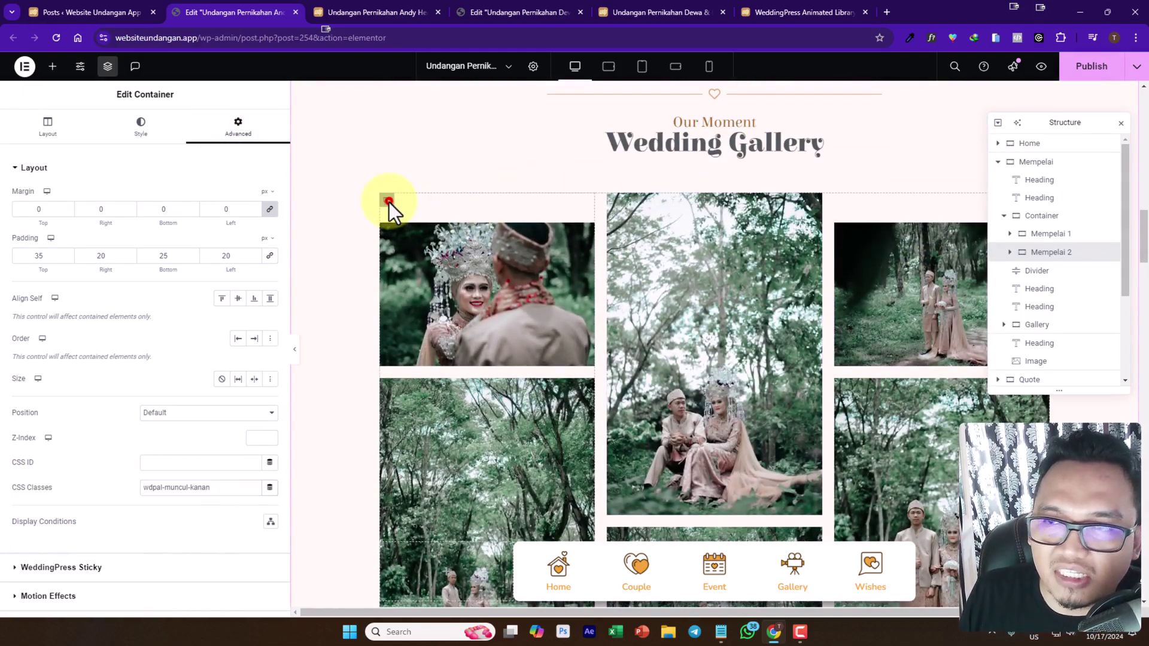
pyautogui.scroll(-2, 1032, 308)
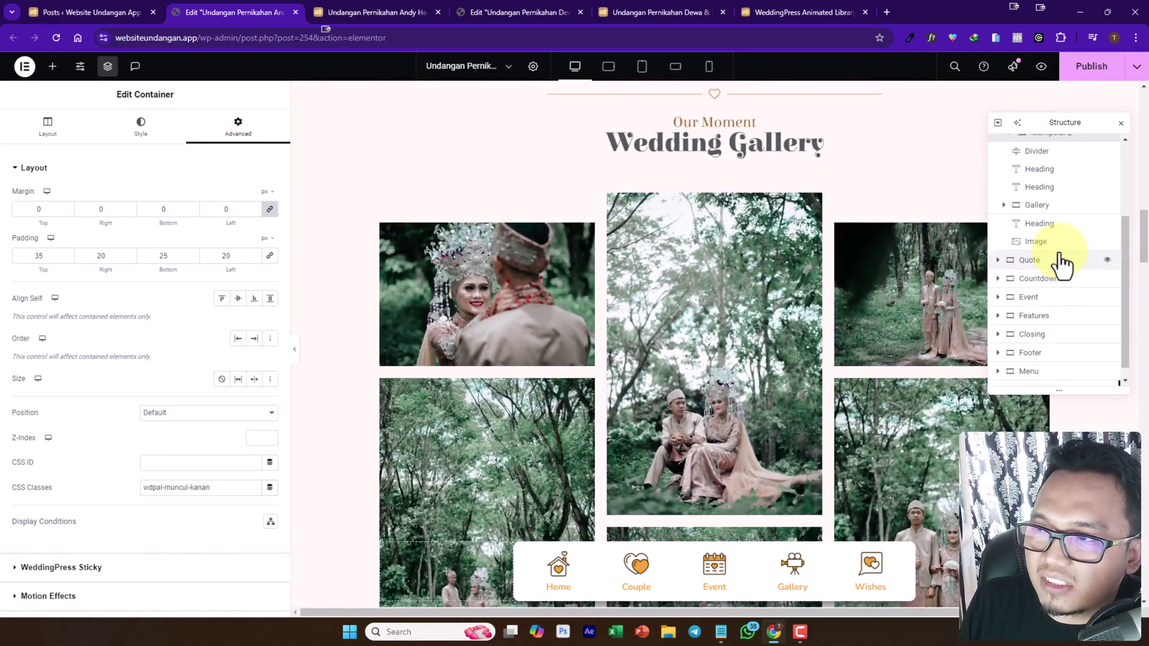
pyautogui.click(1029, 206)
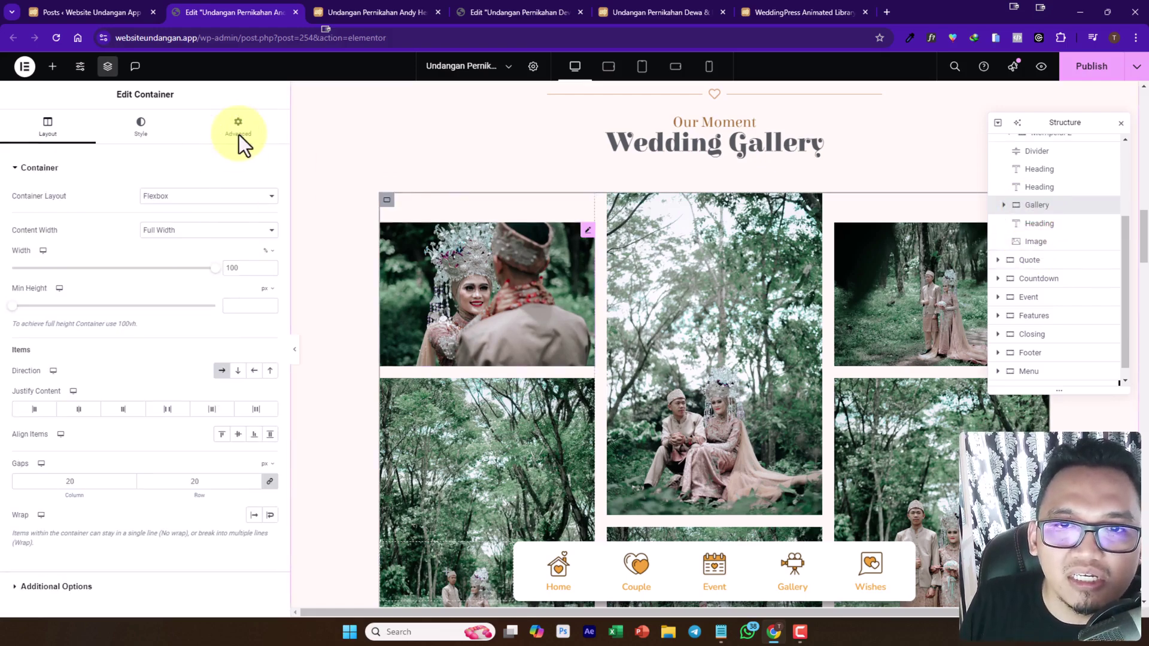
pyautogui.scroll(-10, 645, 271)
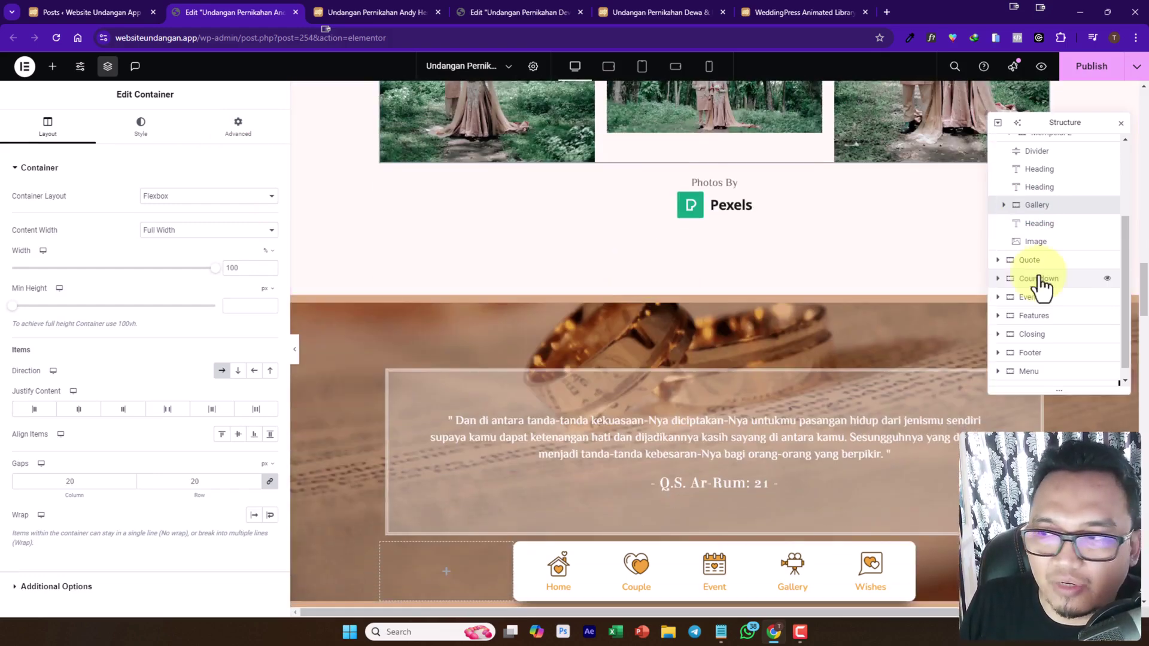
pyautogui.scroll(-1, 1039, 288)
pyautogui.scroll(-1, 682, 404)
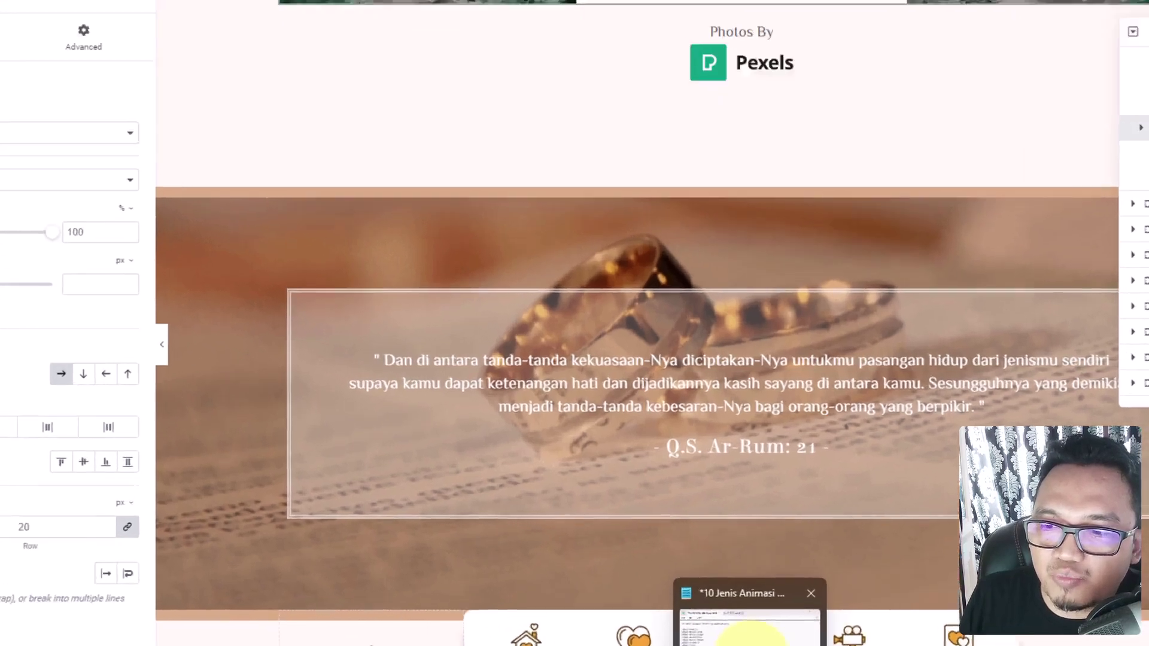
# Switch to the Notepad list of WeddingPress effects and highlight wdpal-fade-in, wdpal-muncul-atas, wdpal-muncul-bawah and wdpal-muncul-kiri one after another.
pyautogui.click(721, 636)
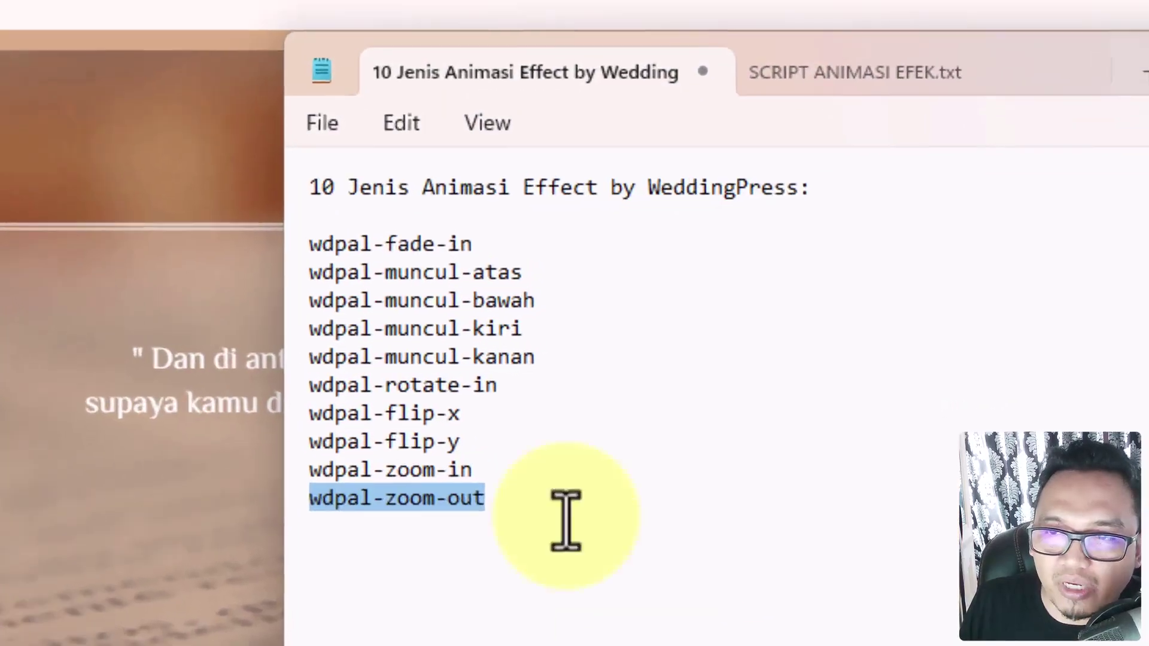
pyautogui.moveTo(467, 239); pyautogui.dragTo(310, 239)
pyautogui.moveTo(531, 272); pyautogui.dragTo(299, 272)
pyautogui.click(547, 315)
pyautogui.moveTo(548, 307); pyautogui.dragTo(245, 299)
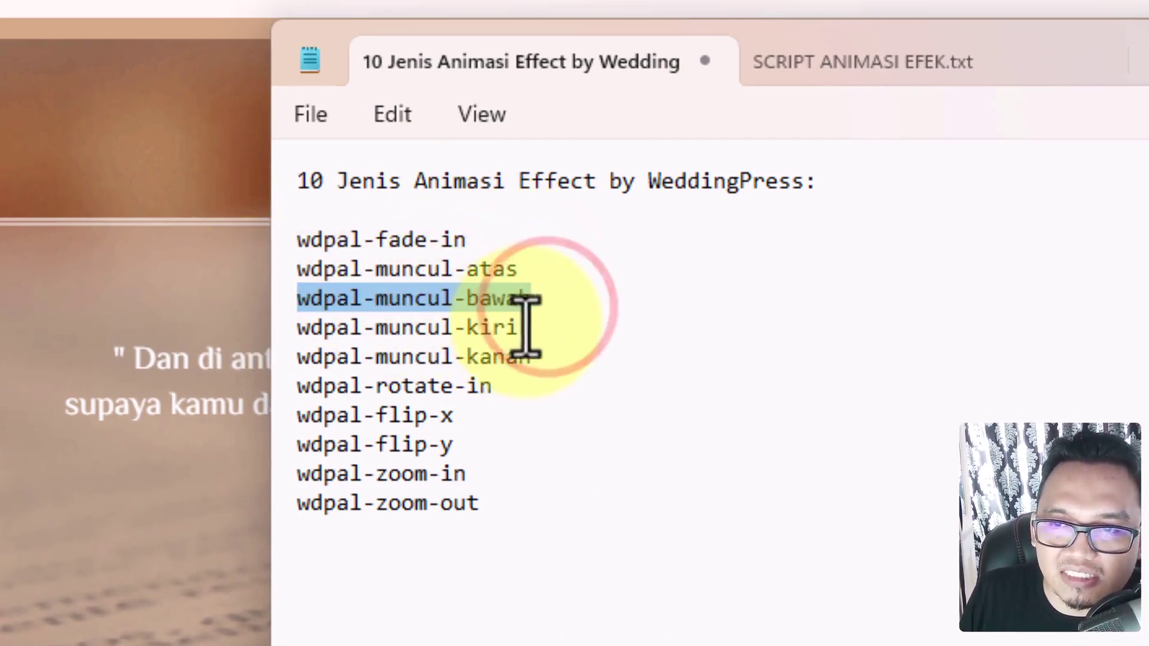
pyautogui.moveTo(526, 327); pyautogui.dragTo(299, 328)
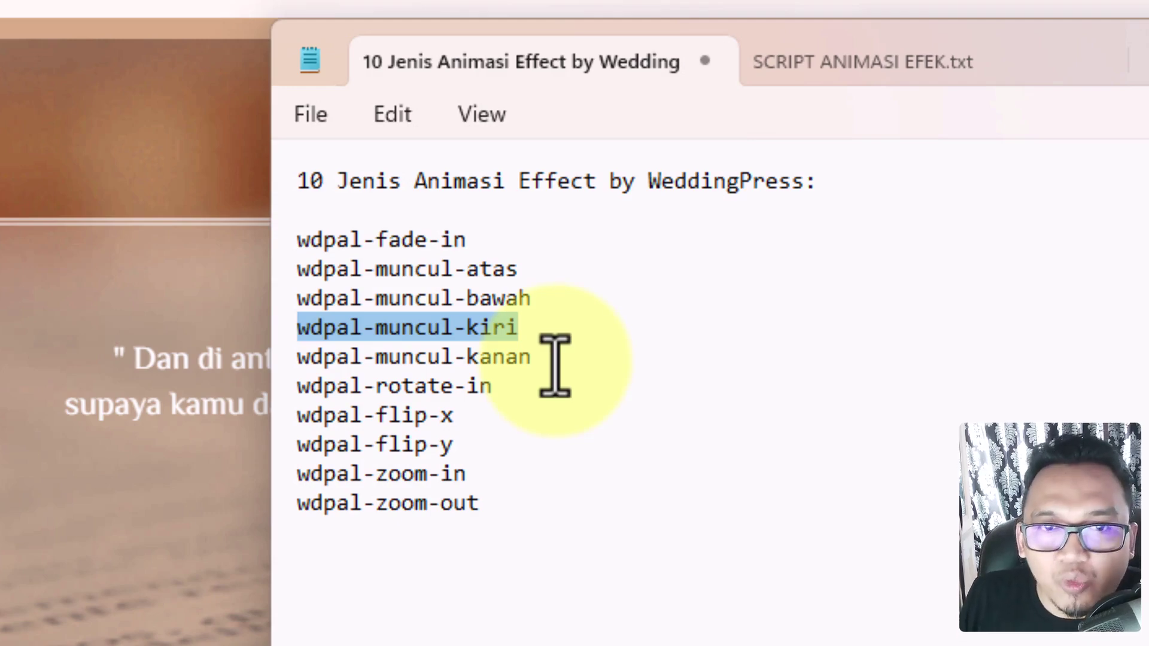
# Return to the Elementor editor and highlight the Gallery container's CSS class in its advanced settings.
pyautogui.click(238, 126)
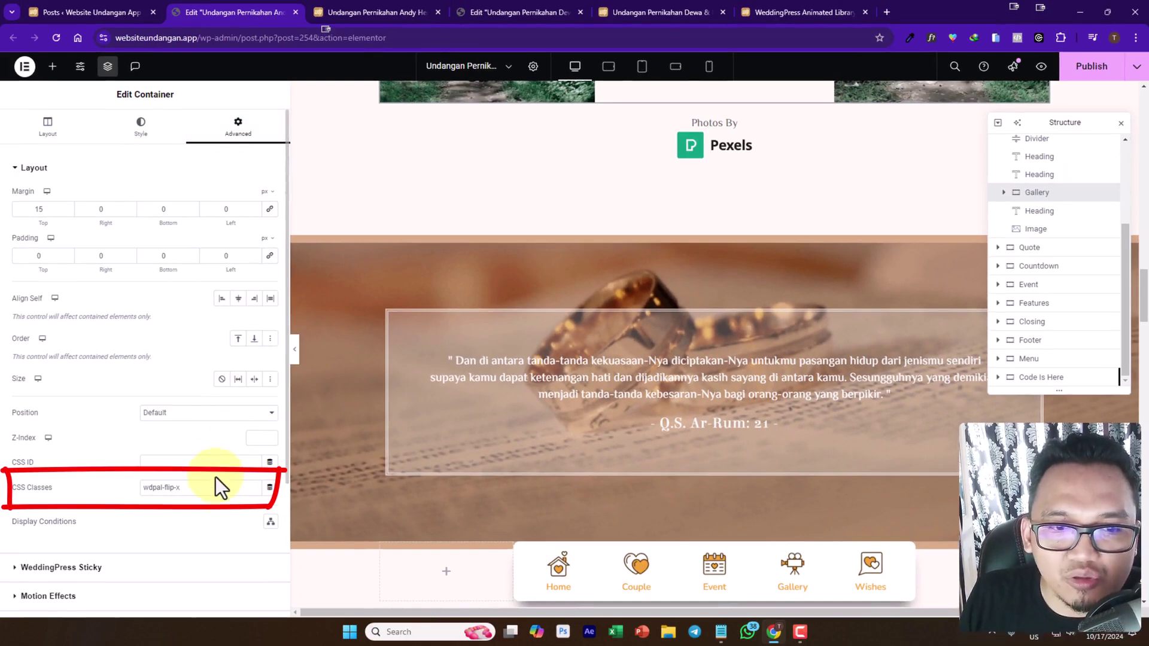
pyautogui.moveTo(216, 486); pyautogui.dragTo(64, 495)
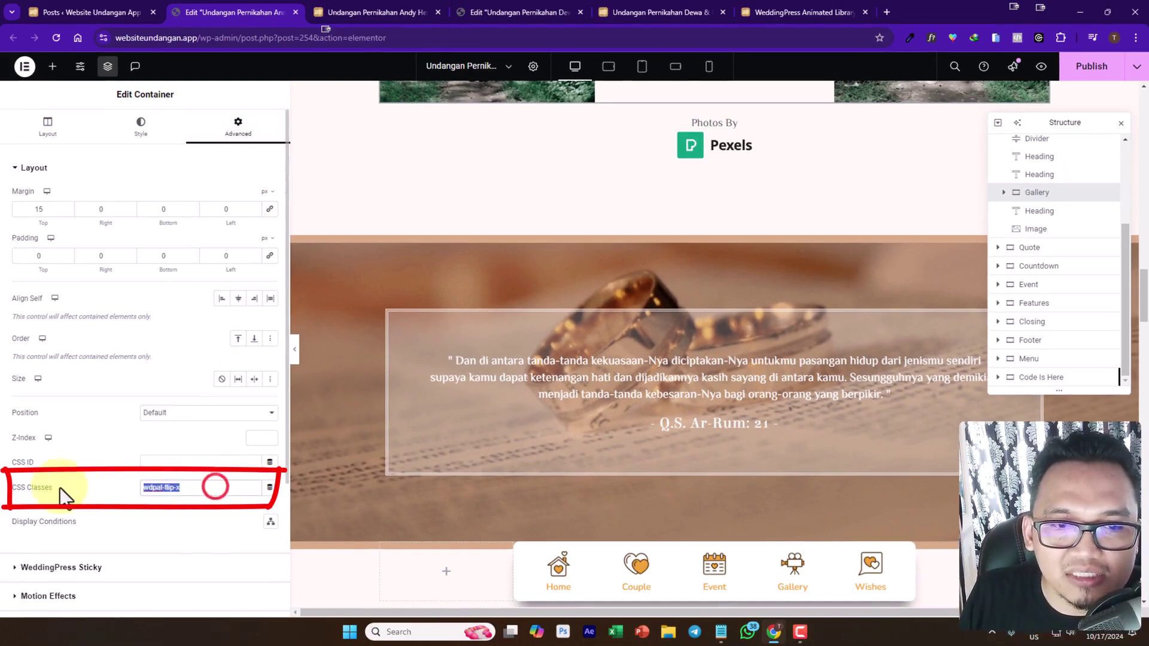
# Highlight all effect class names in the Notepad list, view SCRIPT ANIMASI EFEK.txt and return to the Elementor editor.
pyautogui.click(721, 632)
pyautogui.moveTo(513, 339); pyautogui.dragTo(511, 316)
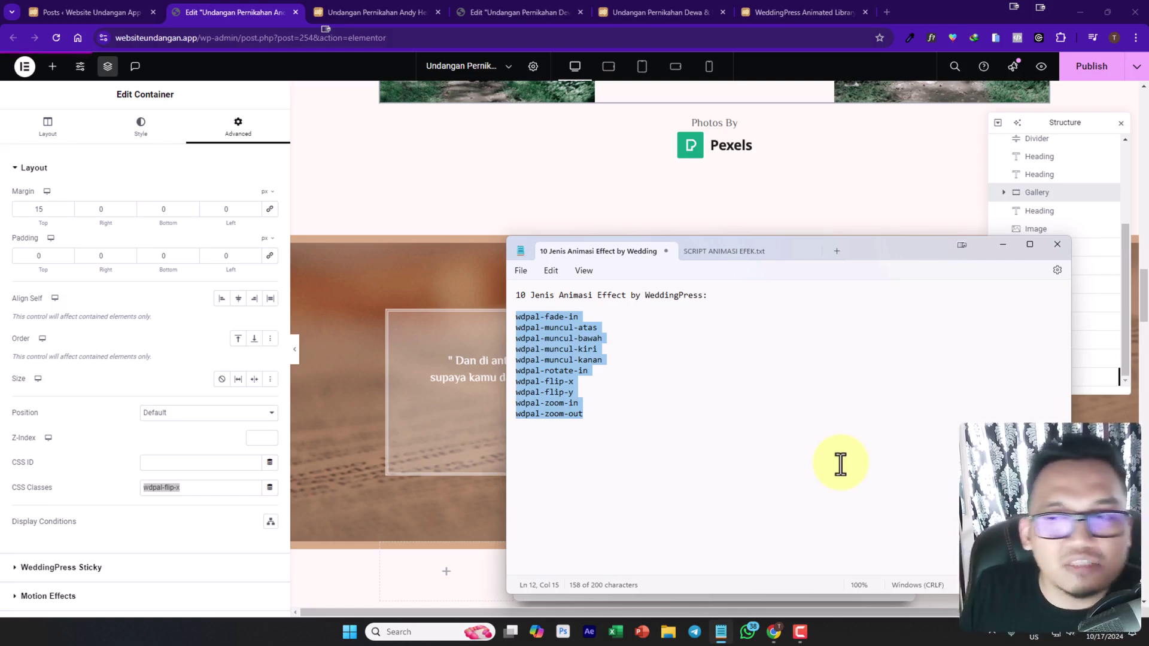
pyautogui.click(727, 262)
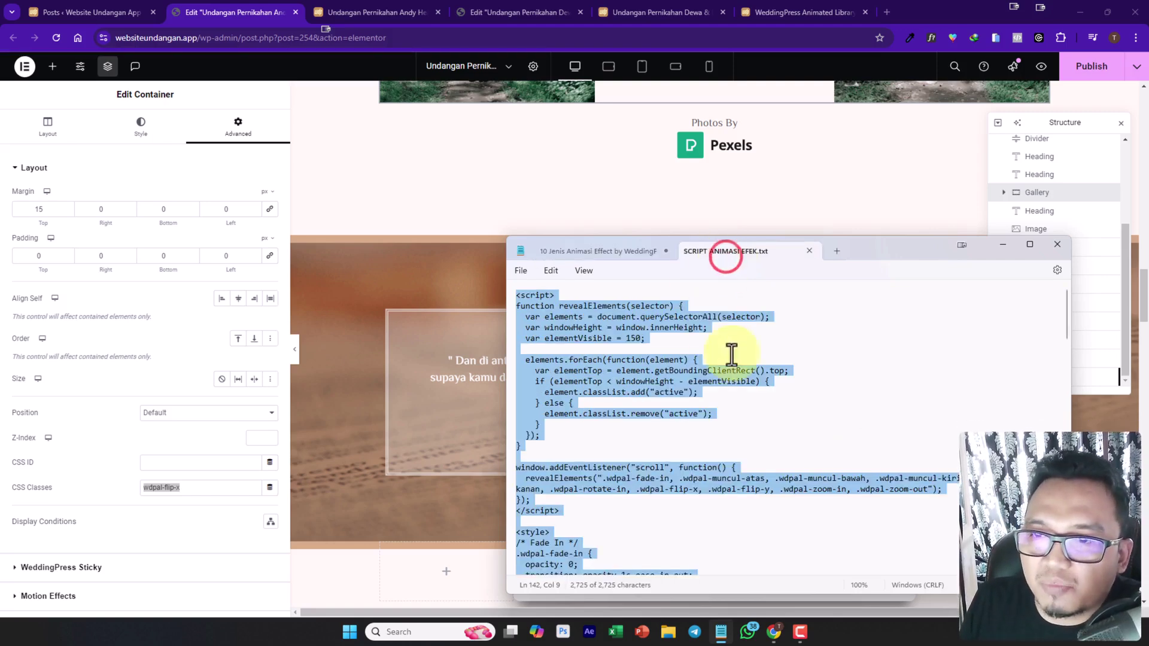
pyautogui.click(845, 207)
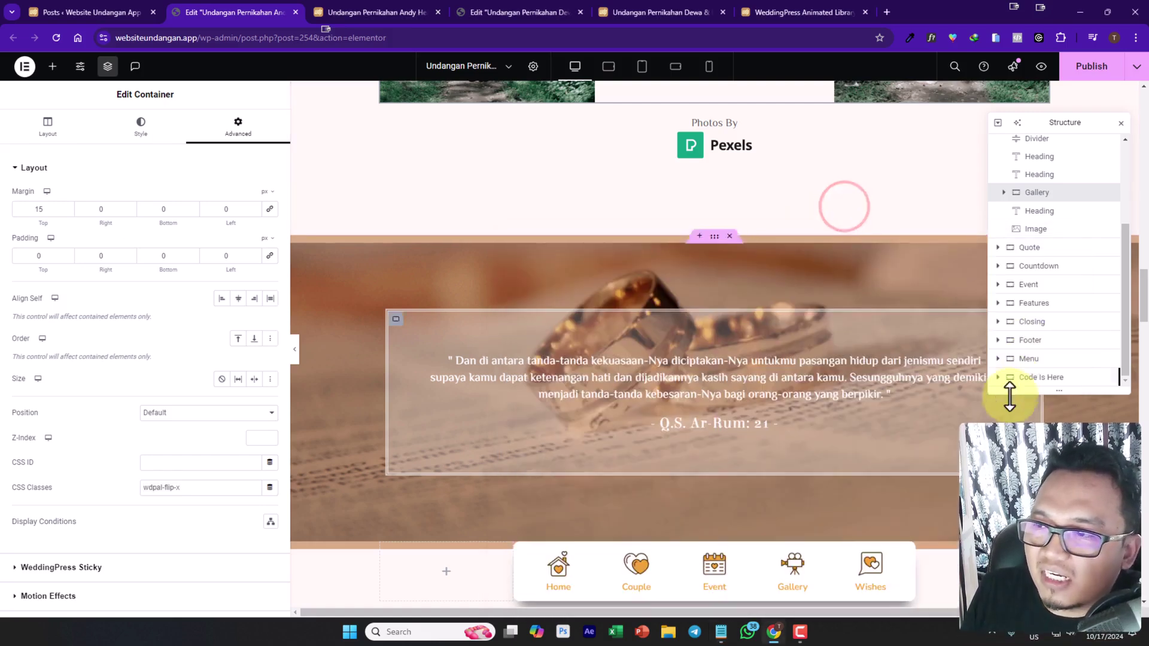
# Expand the Code Is Here container, select Script WDPAL and examine the animation script and style rules in its HTML code.
pyautogui.click(998, 377)
pyautogui.scroll(-2, 1029, 377)
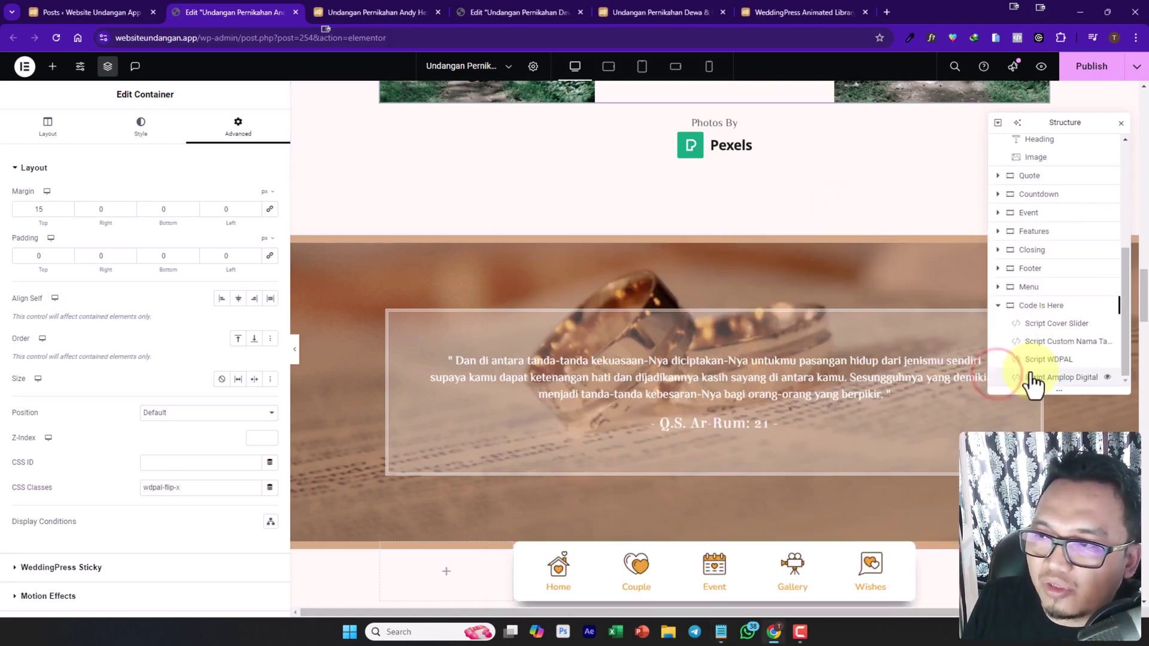
pyautogui.click(1035, 361)
pyautogui.scroll(-12, 190, 414)
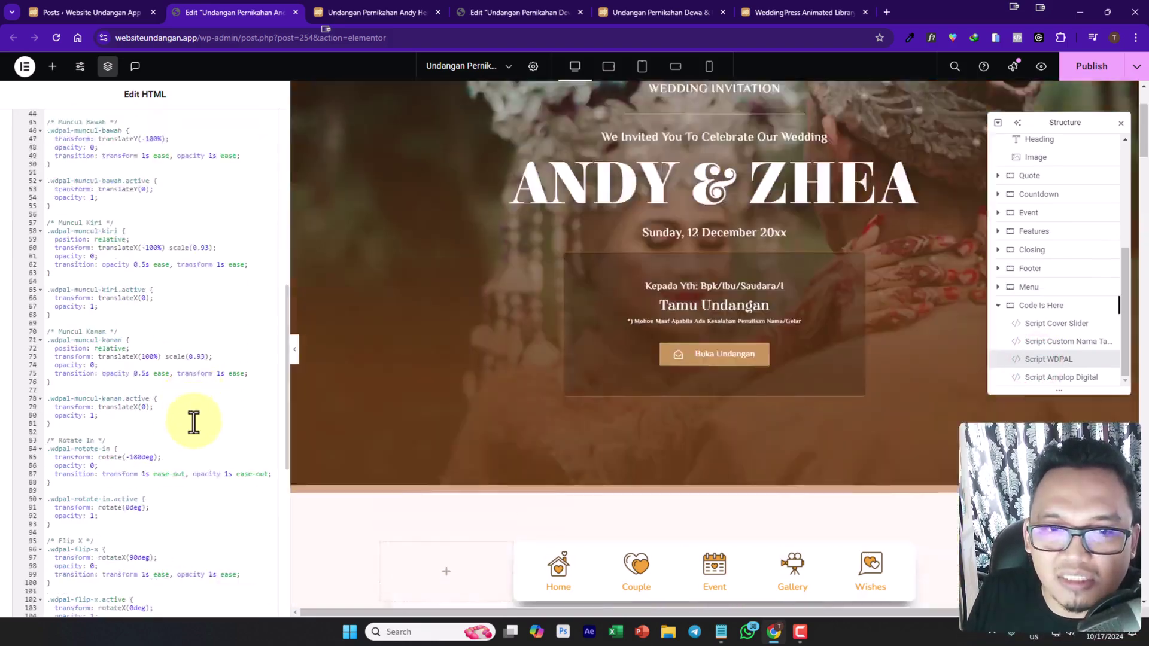
pyautogui.scroll(15, 206, 464)
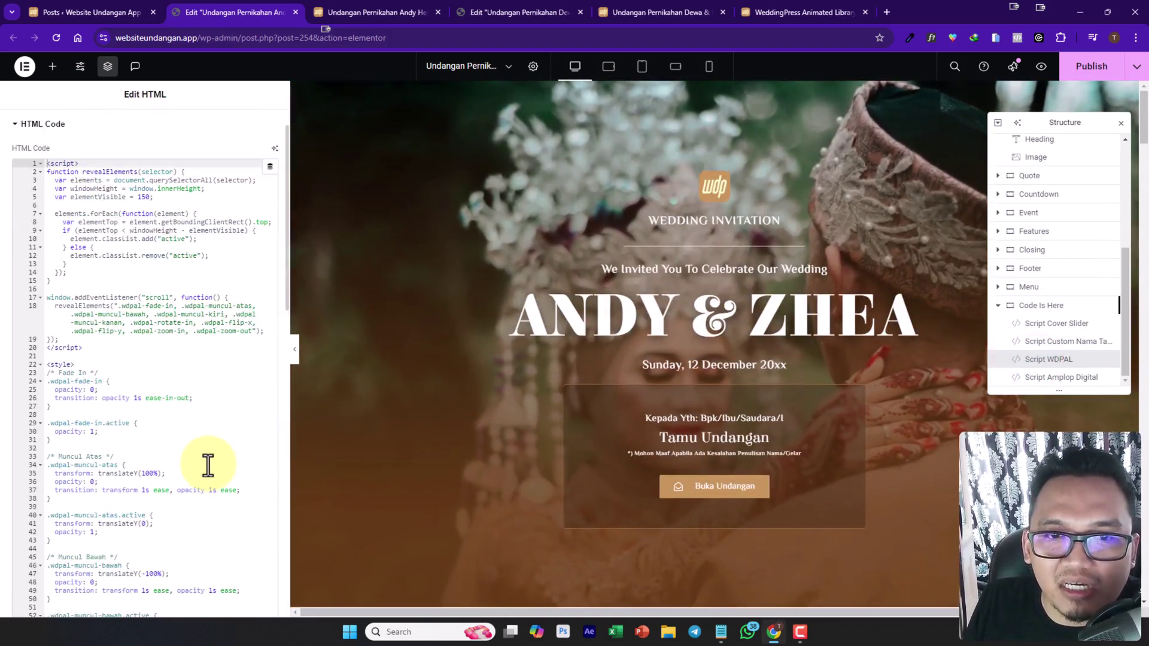